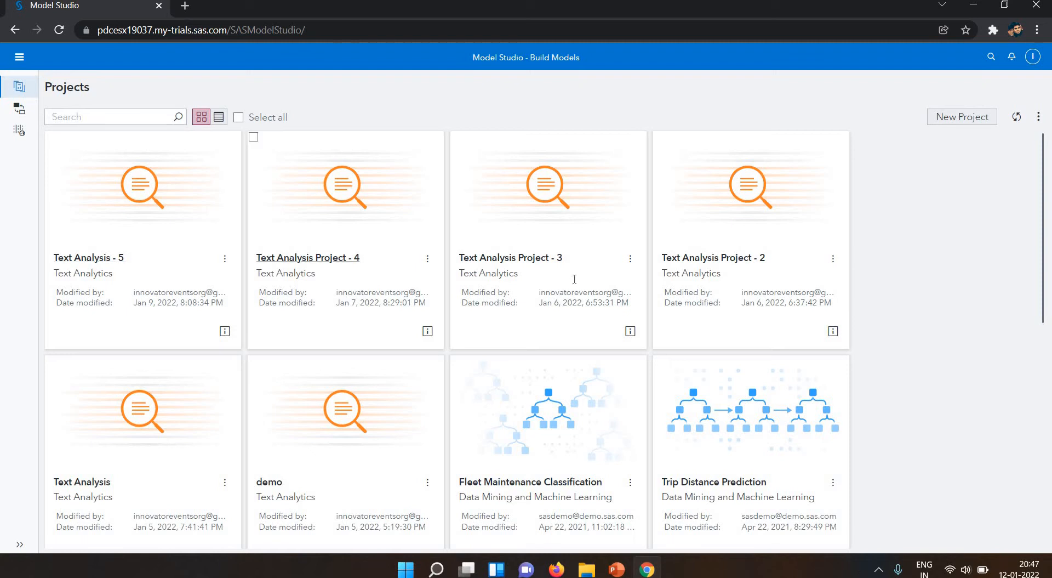
Step: Open the Categories node in Pipeline 1 of Text Analysis Project - 3
{"action": "left_click", "coordinate": [541, 259]}
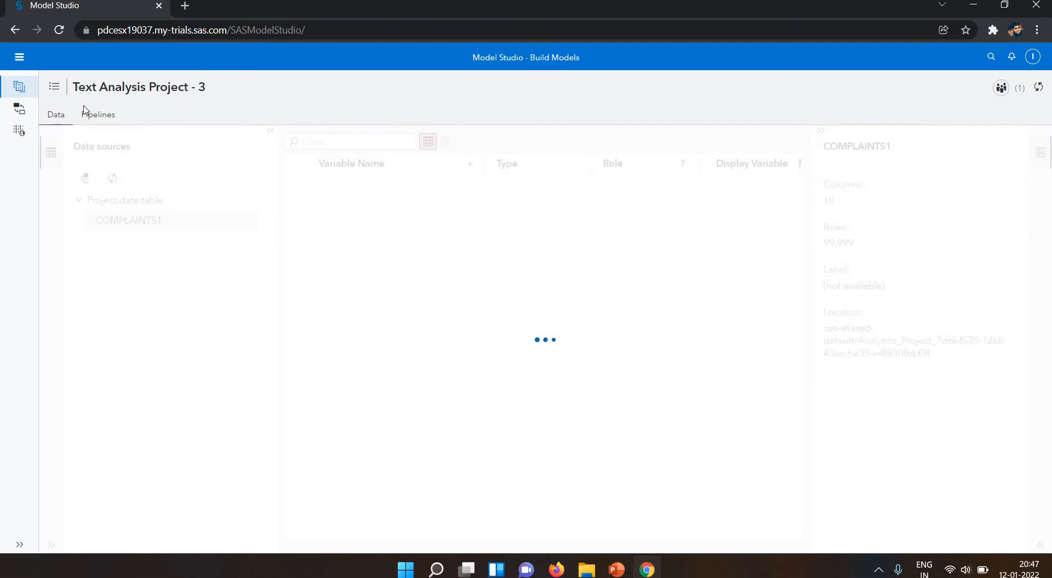
{"action": "left_click", "coordinate": [112, 121]}
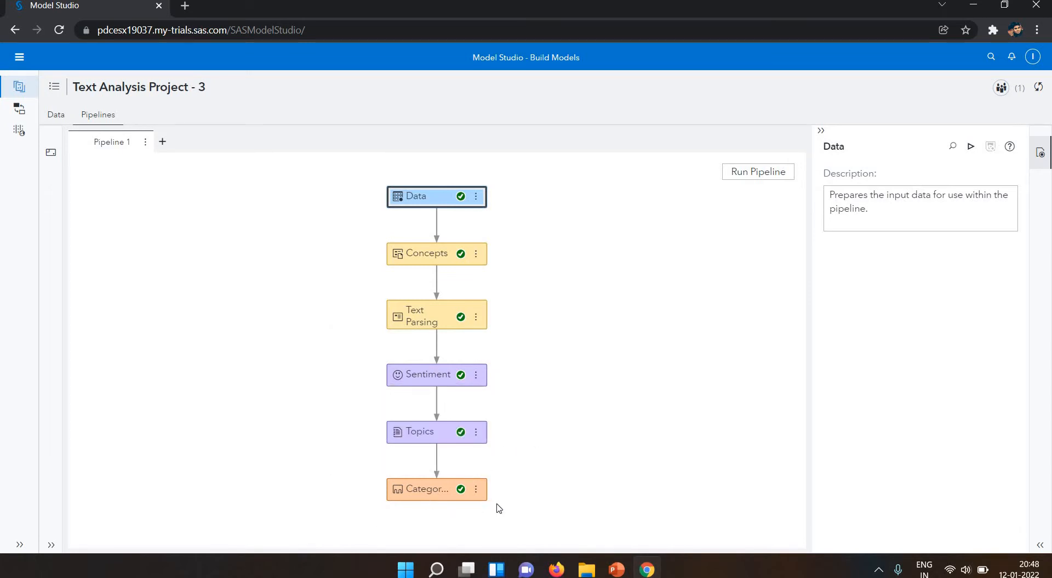
{"action": "left_click", "coordinate": [432, 499]}
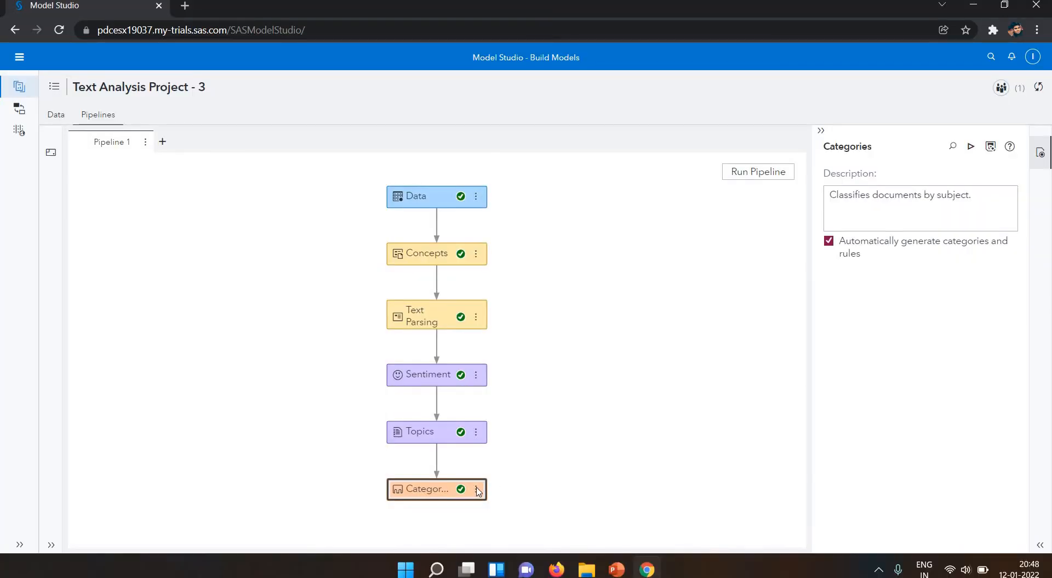
{"action": "left_click", "coordinate": [476, 490]}
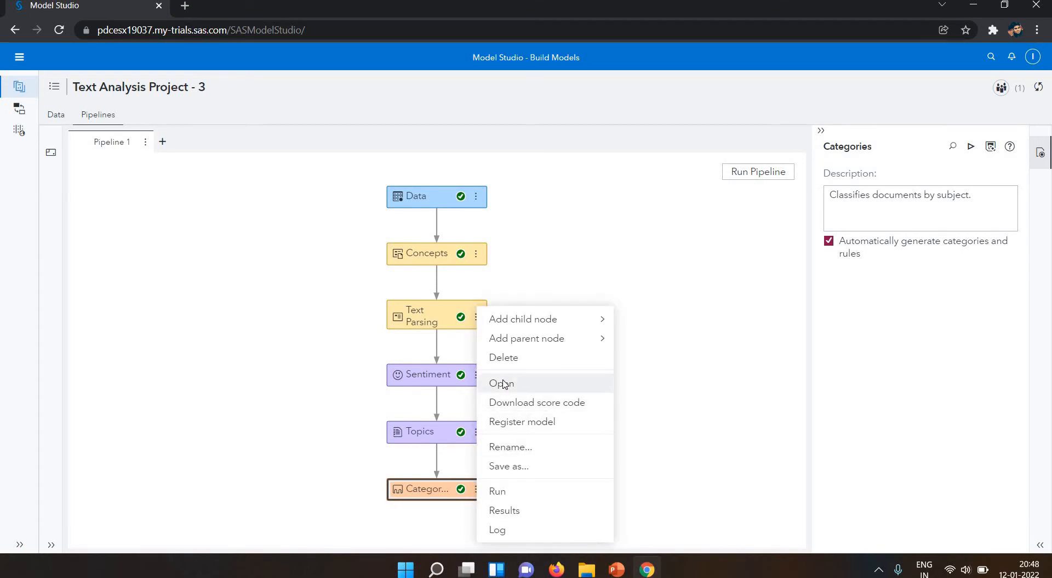
{"action": "left_click", "coordinate": [530, 390]}
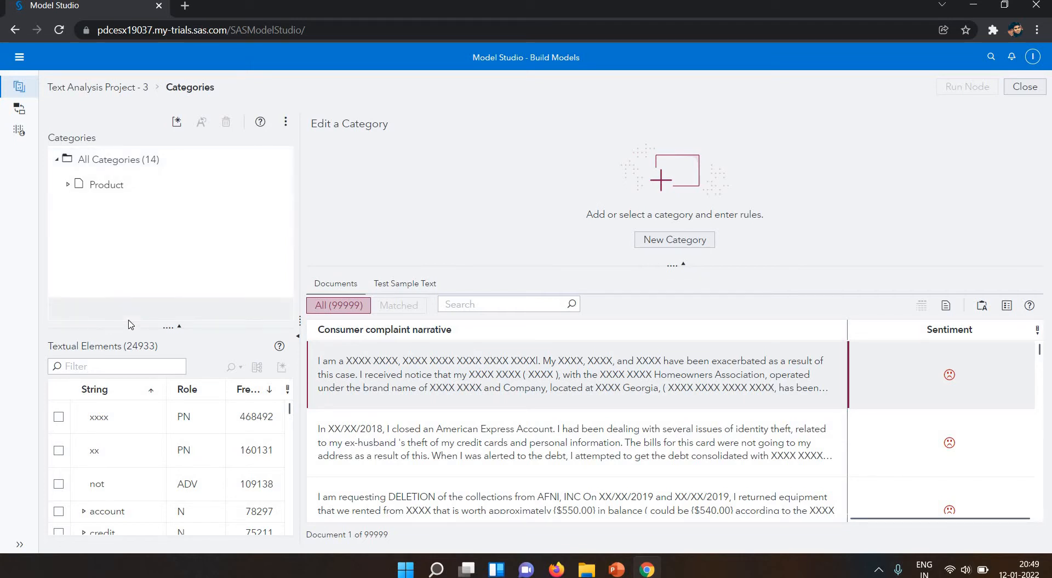
Step: Expand the Product category and examine the rules for Bank account or service and Checking or savings account, including the overdraft fee terms
{"action": "left_click", "coordinate": [67, 188]}
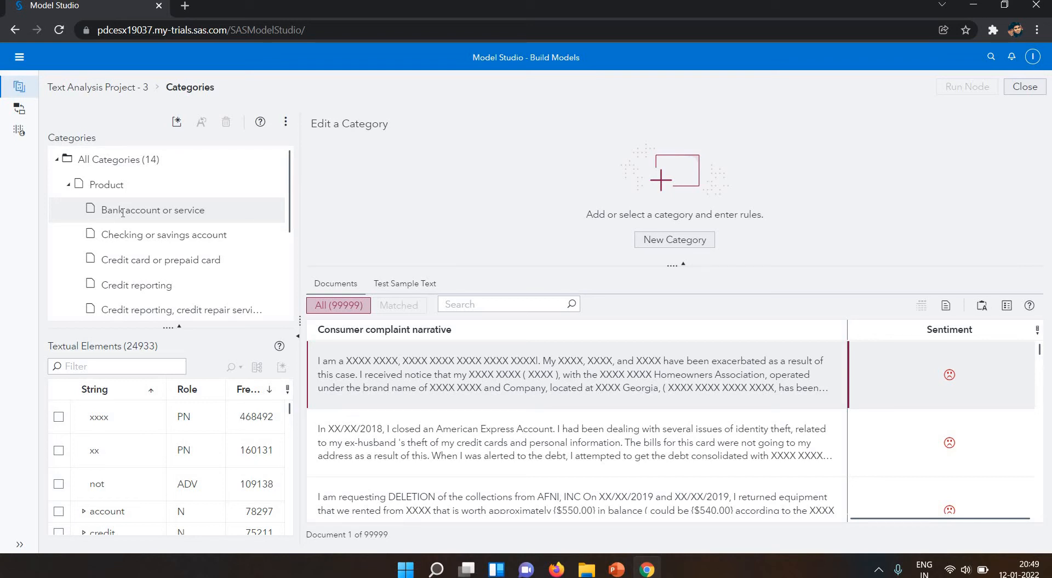
{"action": "left_click", "coordinate": [122, 211]}
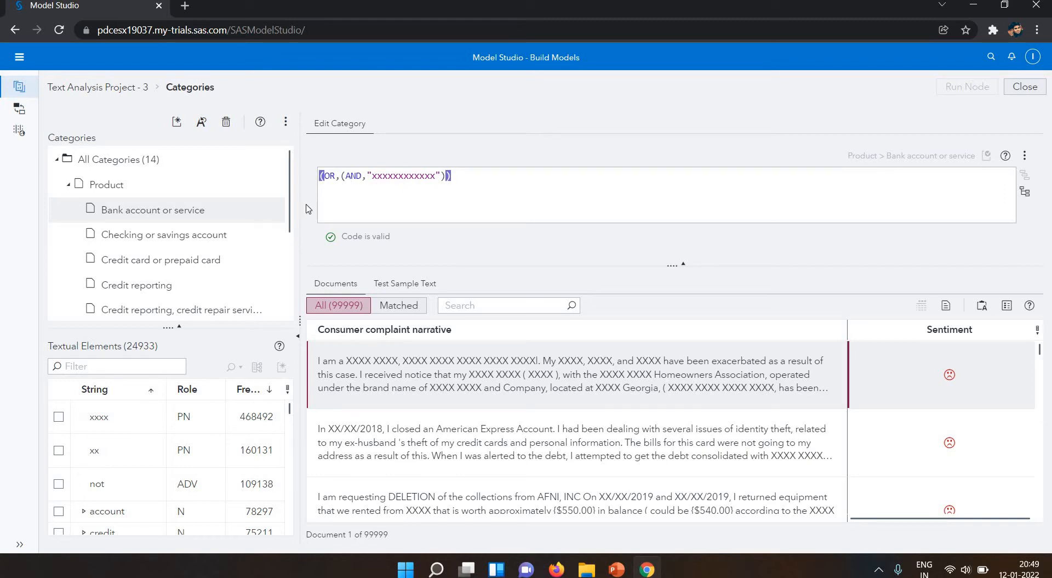
{"action": "left_click", "coordinate": [194, 232]}
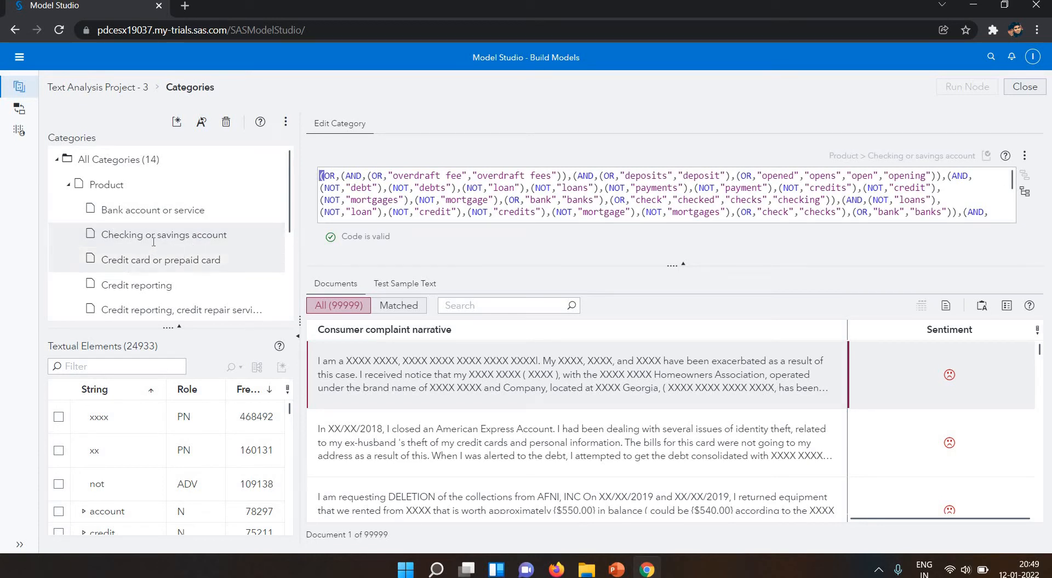
{"action": "double_click", "coordinate": [410, 176]}
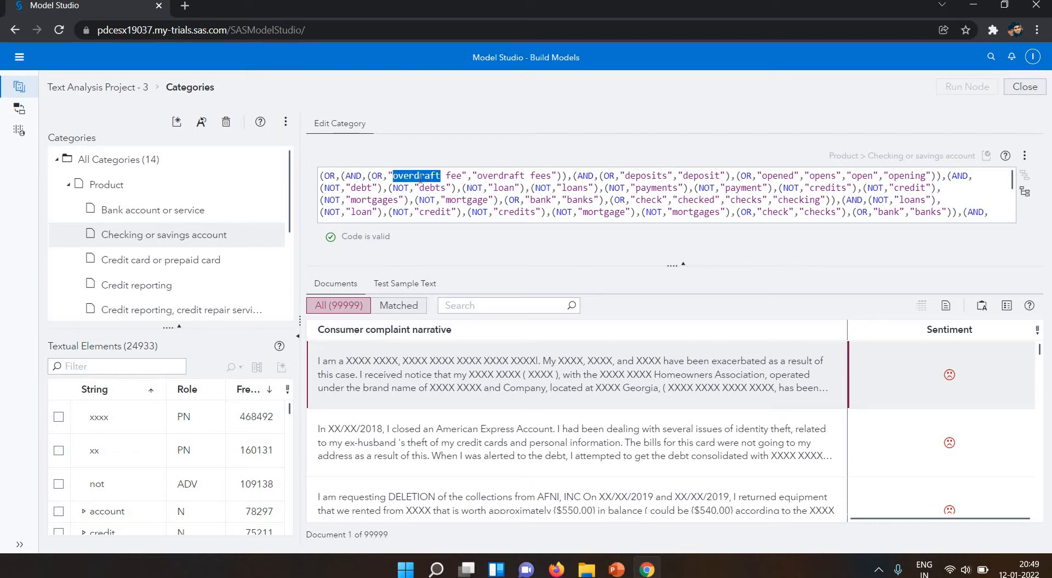
{"action": "double_click", "coordinate": [454, 176]}
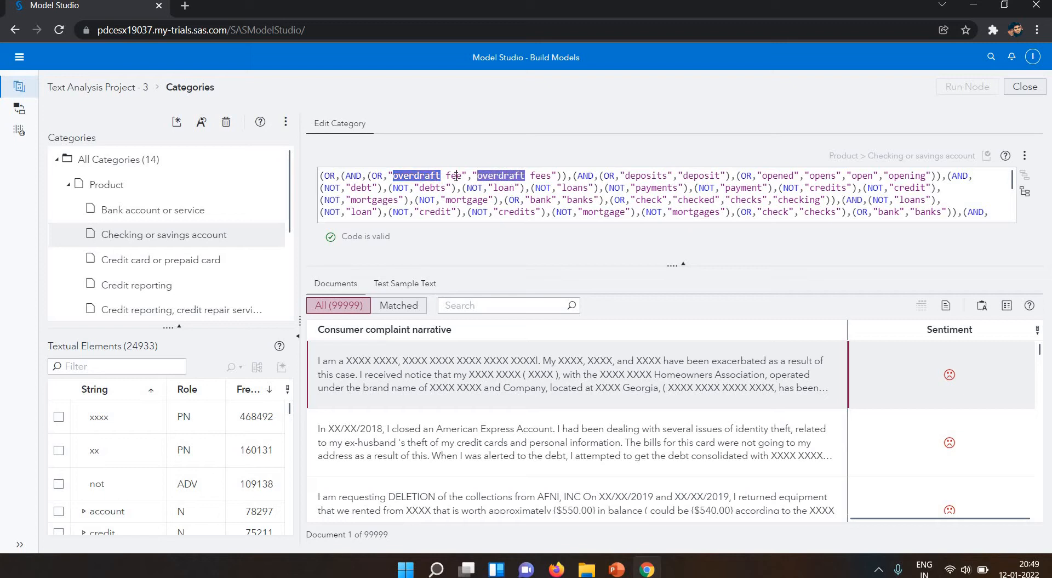
{"action": "double_click", "coordinate": [508, 176]}
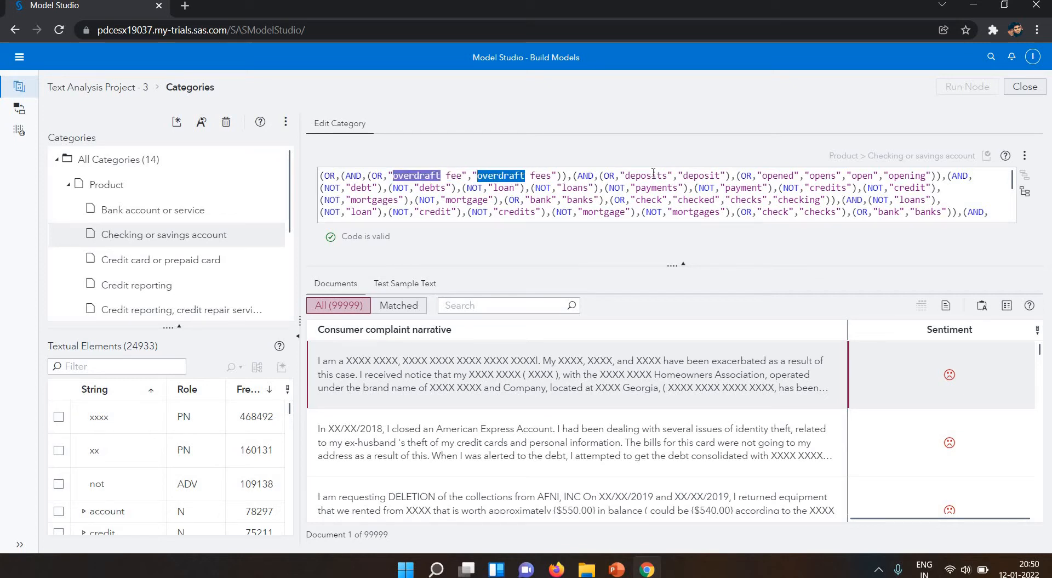
{"action": "left_click", "coordinate": [649, 176]}
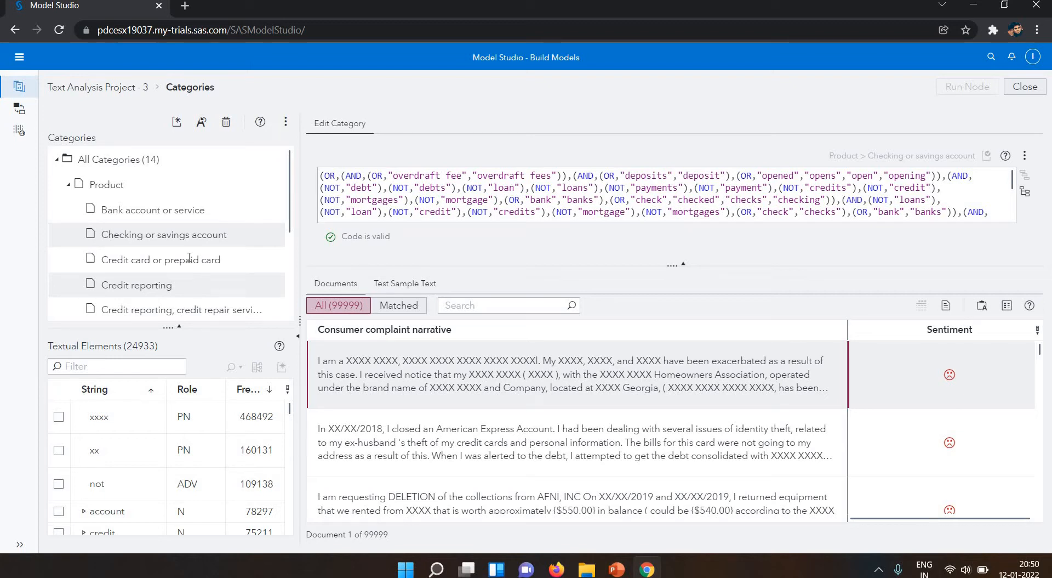
Step: Read through the full rule code of the Credit card or prepaid card category
{"action": "left_click", "coordinate": [215, 266]}
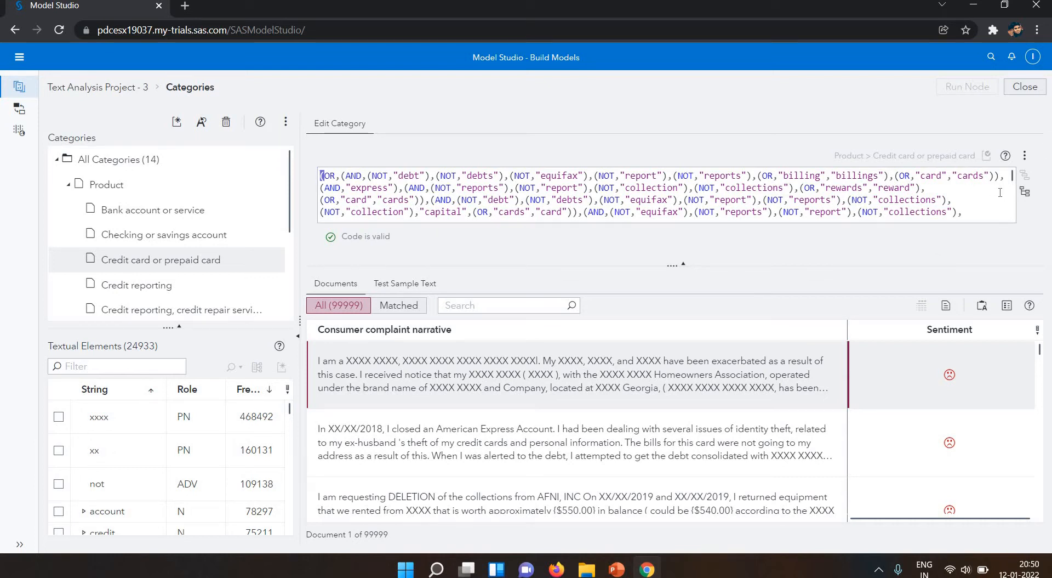
{"action": "scroll", "coordinate": [1011, 193], "scroll_direction": "down", "scroll_amount": 3}
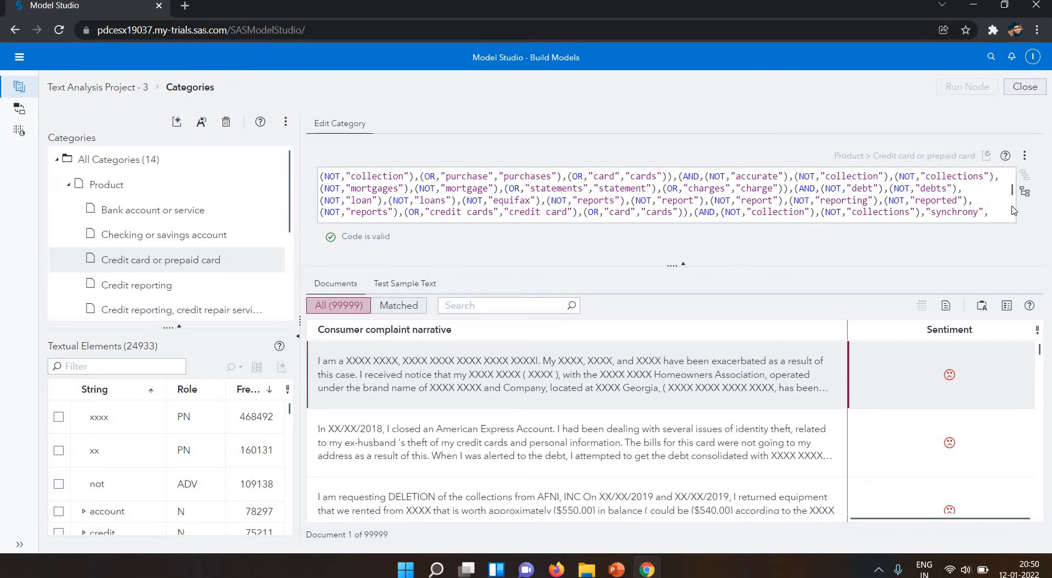
{"action": "scroll", "coordinate": [1013, 210], "scroll_direction": "down", "scroll_amount": 3}
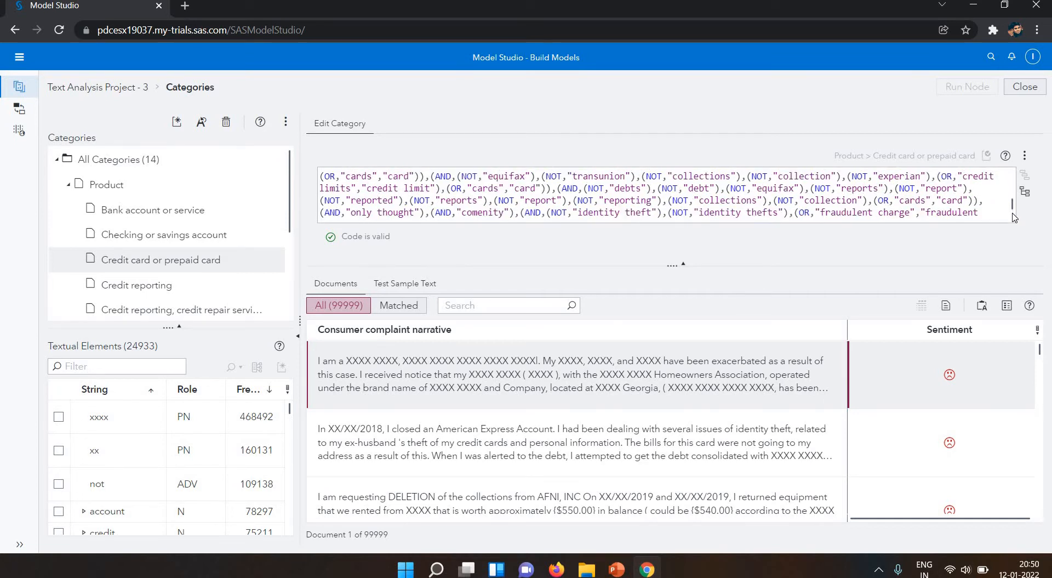
{"action": "scroll", "coordinate": [1014, 217], "scroll_direction": "down", "scroll_amount": 3}
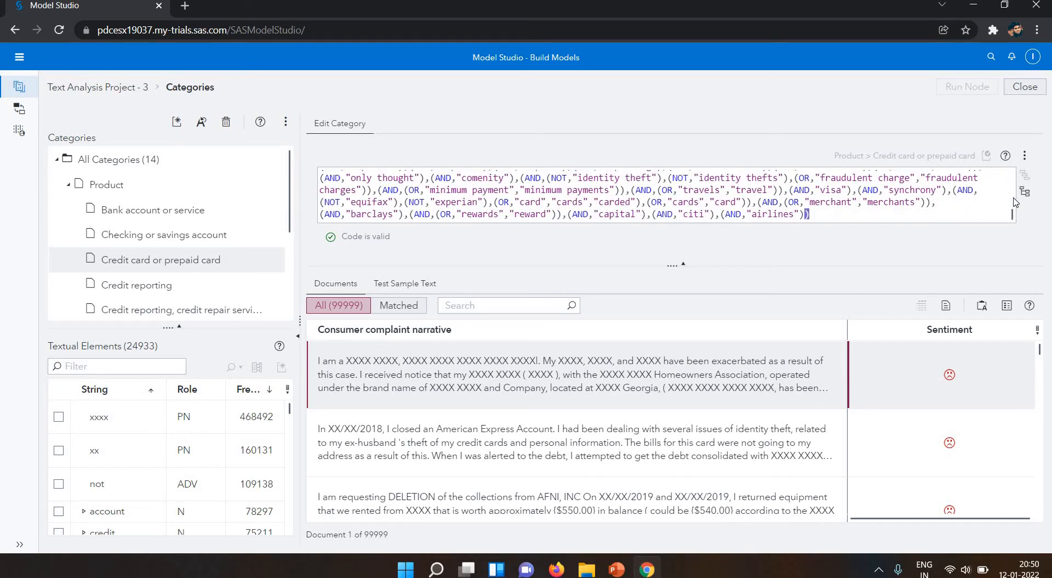
{"action": "scroll", "coordinate": [1014, 193], "scroll_direction": "up", "scroll_amount": 5}
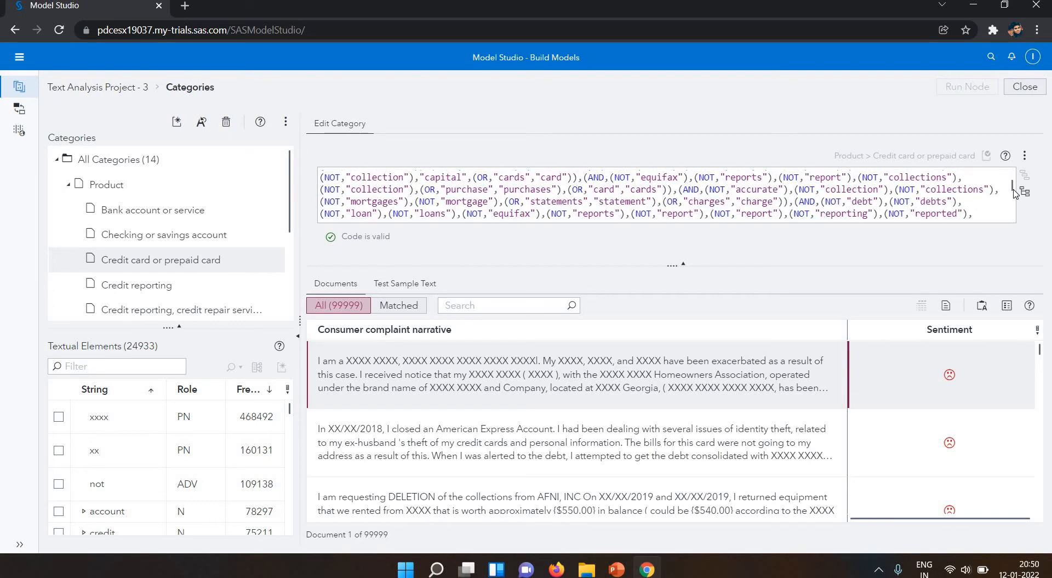
{"action": "scroll", "coordinate": [1013, 179], "scroll_direction": "up", "scroll_amount": 3}
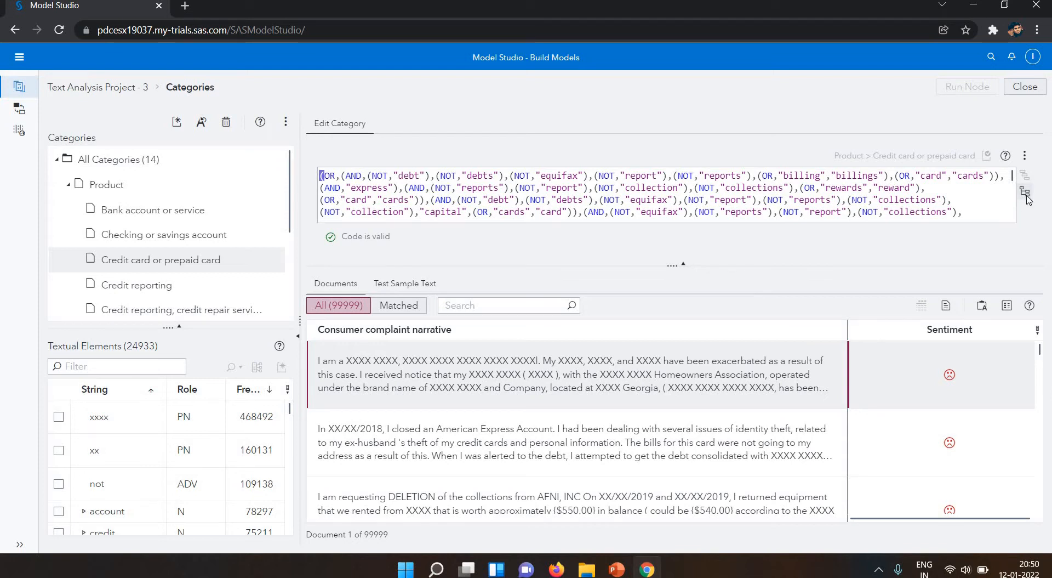
Step: Inspect the Credit card or prepaid card rule as a tree down to its first NOT term, and return to the code view
{"action": "left_click", "coordinate": [1026, 199]}
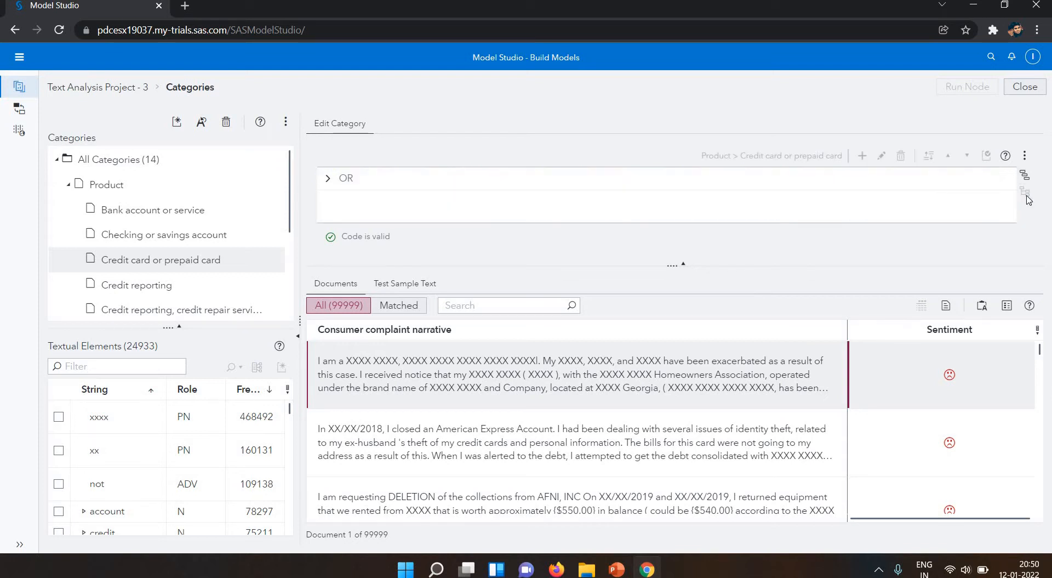
{"action": "left_click", "coordinate": [328, 179]}
{"action": "left_click", "coordinate": [328, 179]}
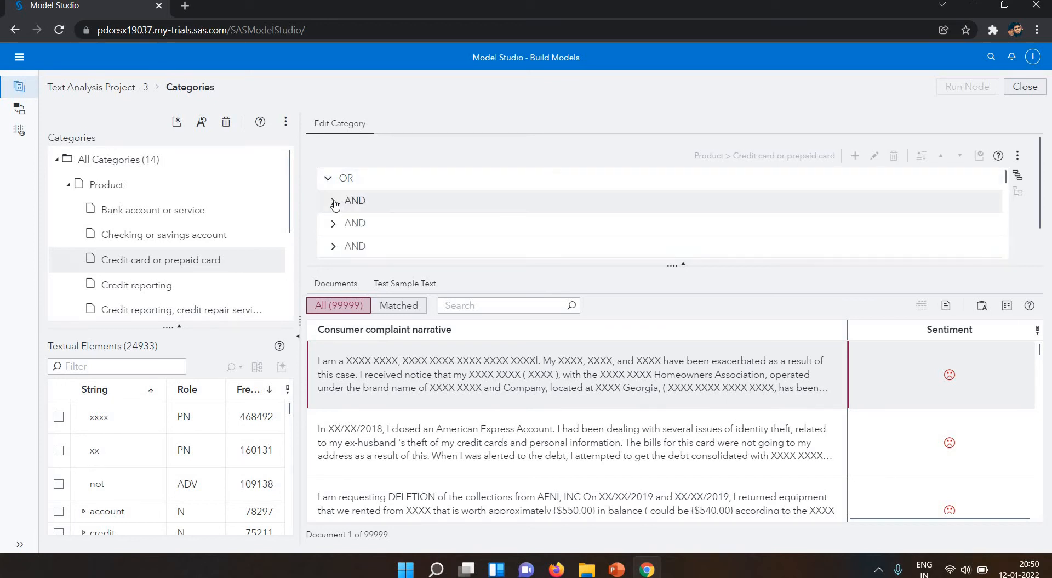
{"action": "left_click", "coordinate": [335, 201]}
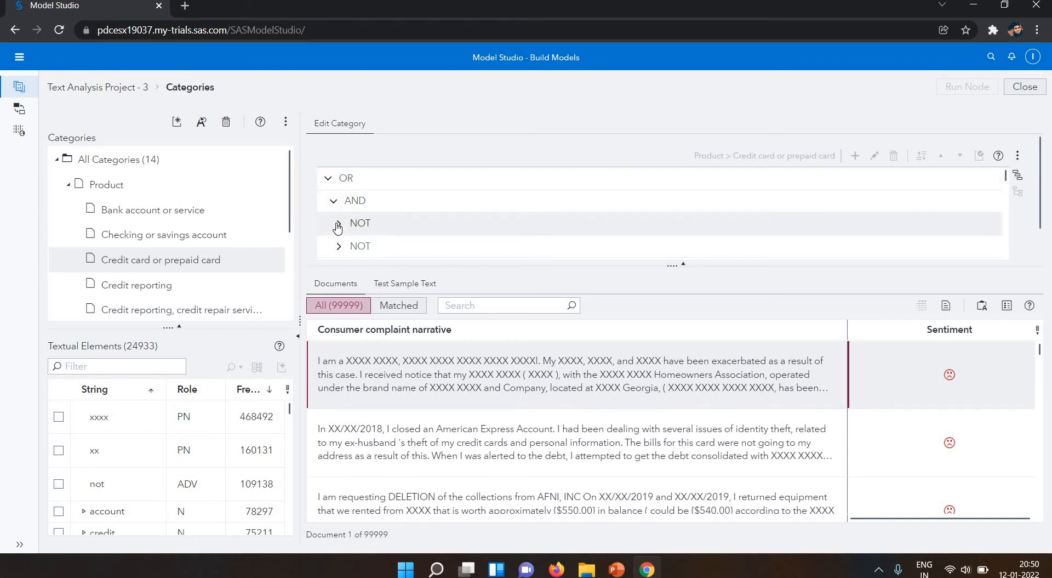
{"action": "left_click", "coordinate": [338, 224]}
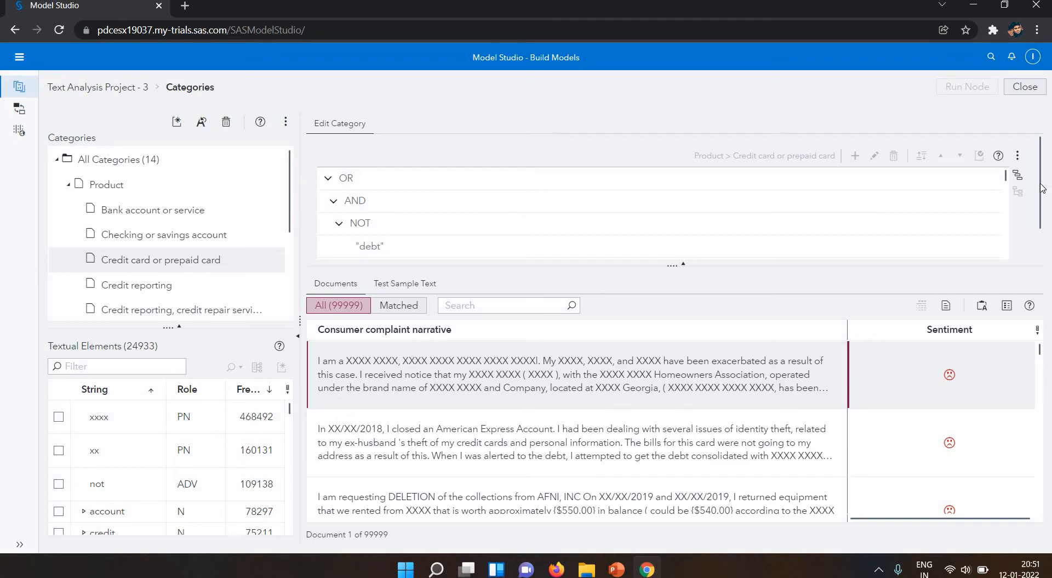
{"action": "scroll", "coordinate": [1042, 205], "scroll_direction": "down", "scroll_amount": 1}
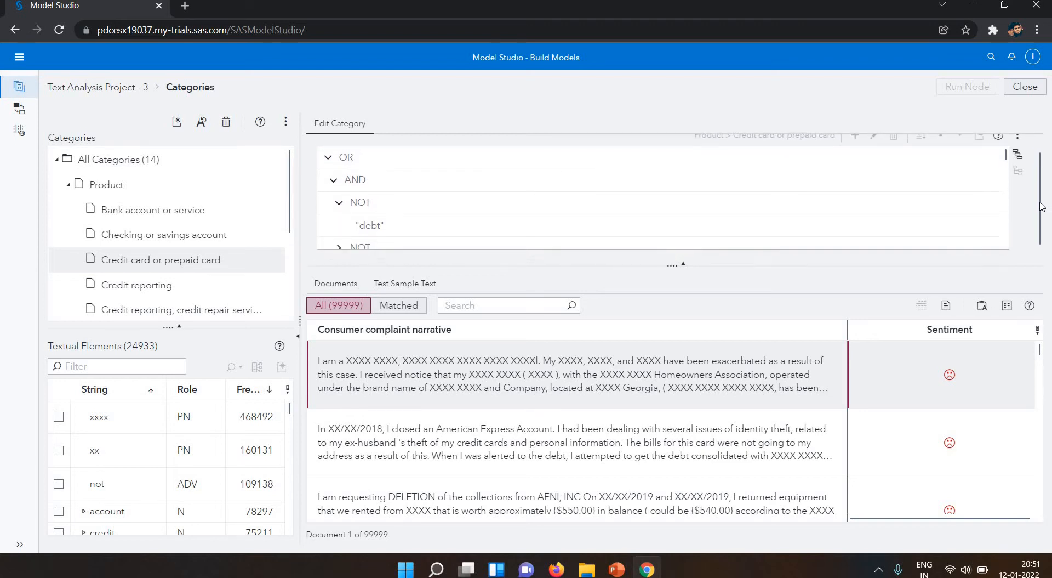
{"action": "scroll", "coordinate": [1042, 222], "scroll_direction": "down", "scroll_amount": 1}
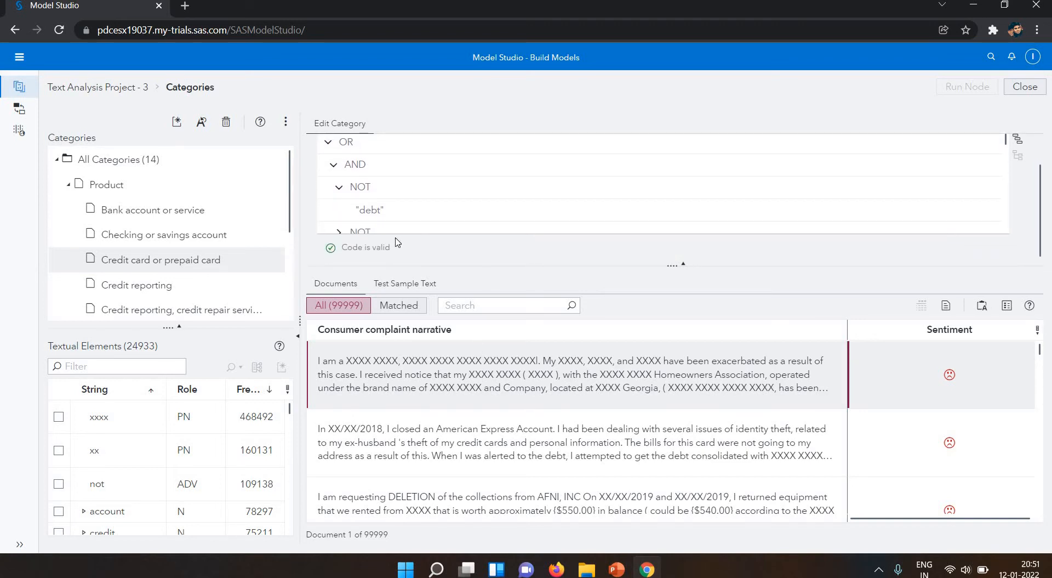
{"action": "scroll", "coordinate": [861, 199], "scroll_direction": "down", "scroll_amount": 1}
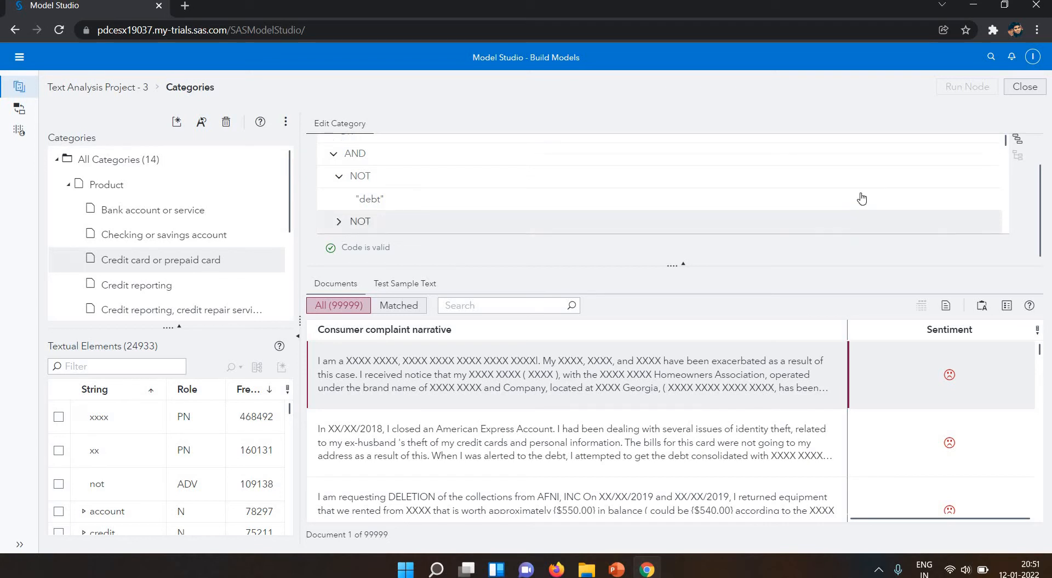
{"action": "left_click", "coordinate": [1016, 142]}
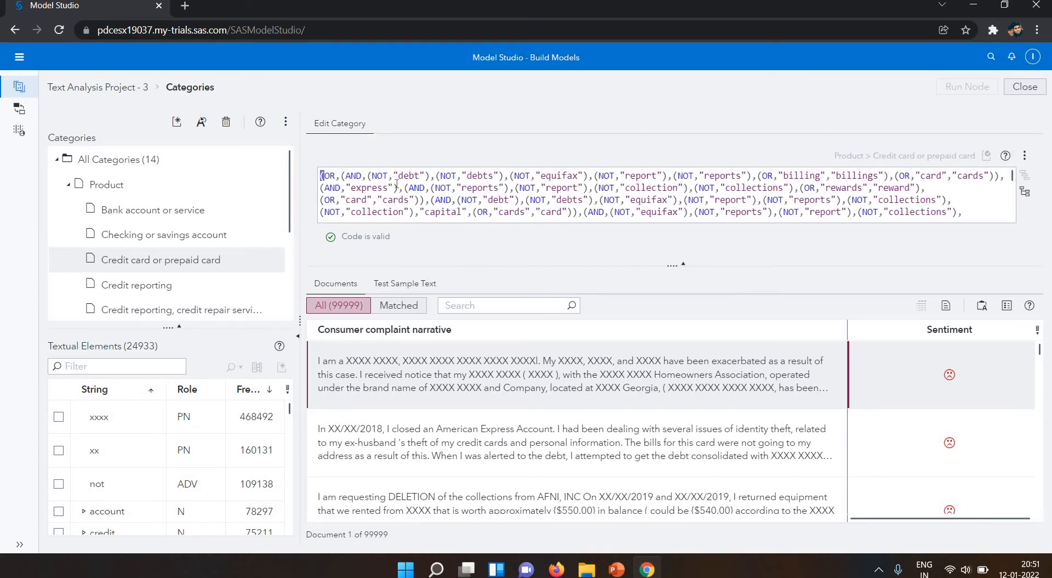
{"action": "left_click", "coordinate": [441, 186]}
Step: Add a category named Bank Name beneath the Student loan category
{"action": "scroll", "coordinate": [290, 250], "scroll_direction": "down", "scroll_amount": 3}
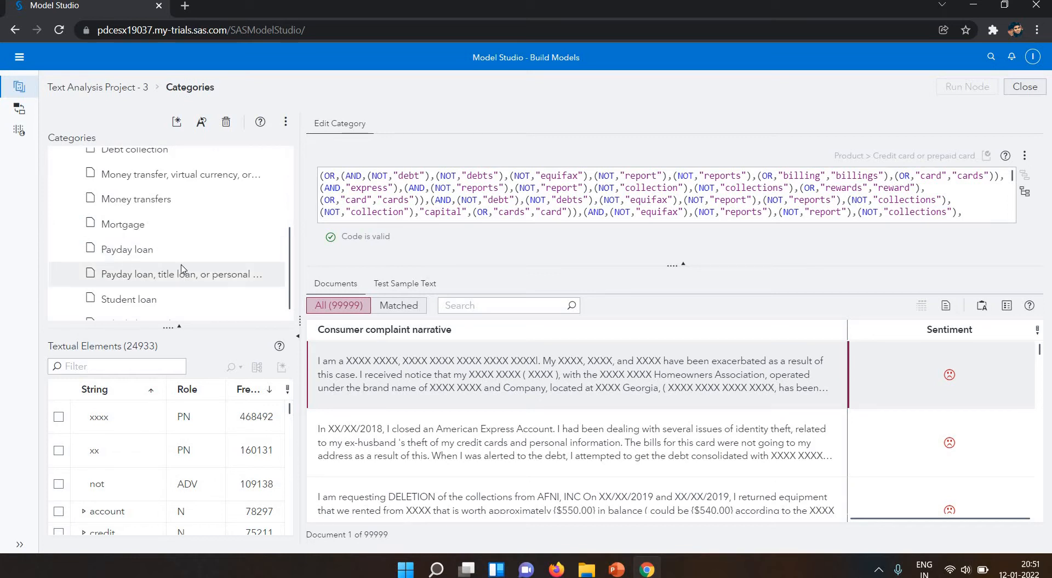
{"action": "left_click", "coordinate": [153, 298]}
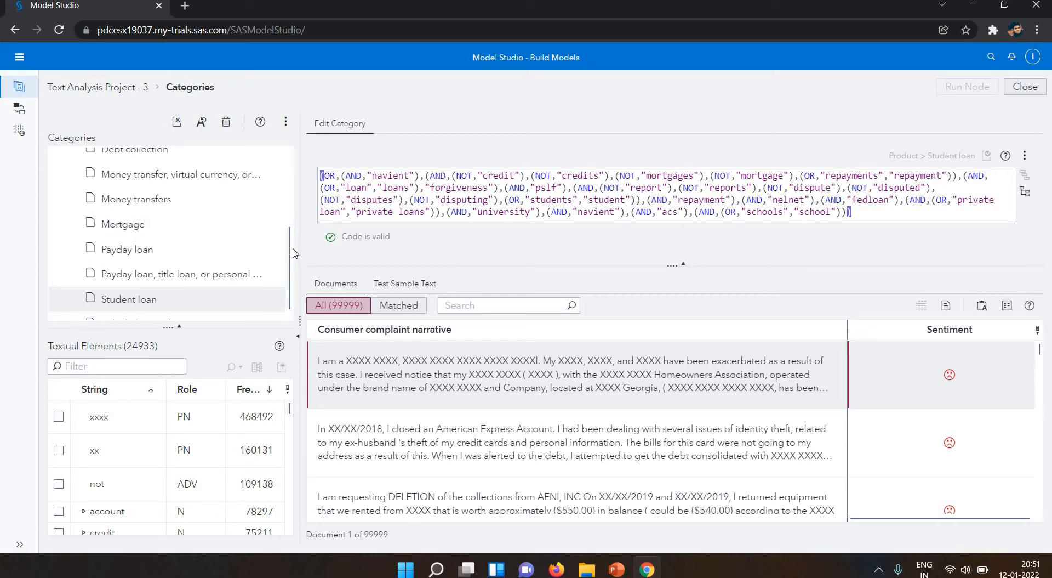
{"action": "left_click_drag", "start_coordinate": [289, 247], "coordinate": [275, 153]}
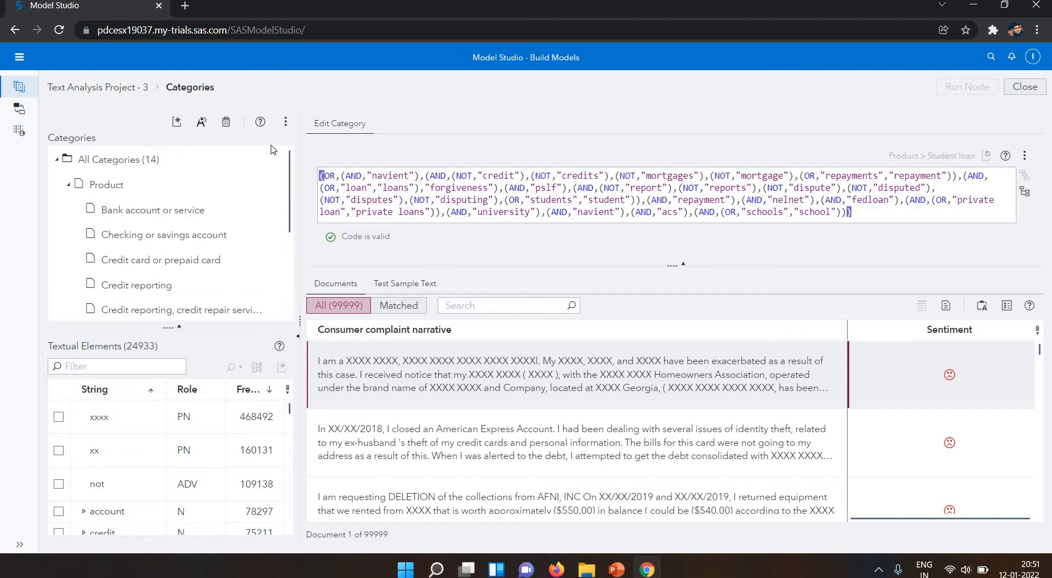
{"action": "left_click", "coordinate": [176, 121]}
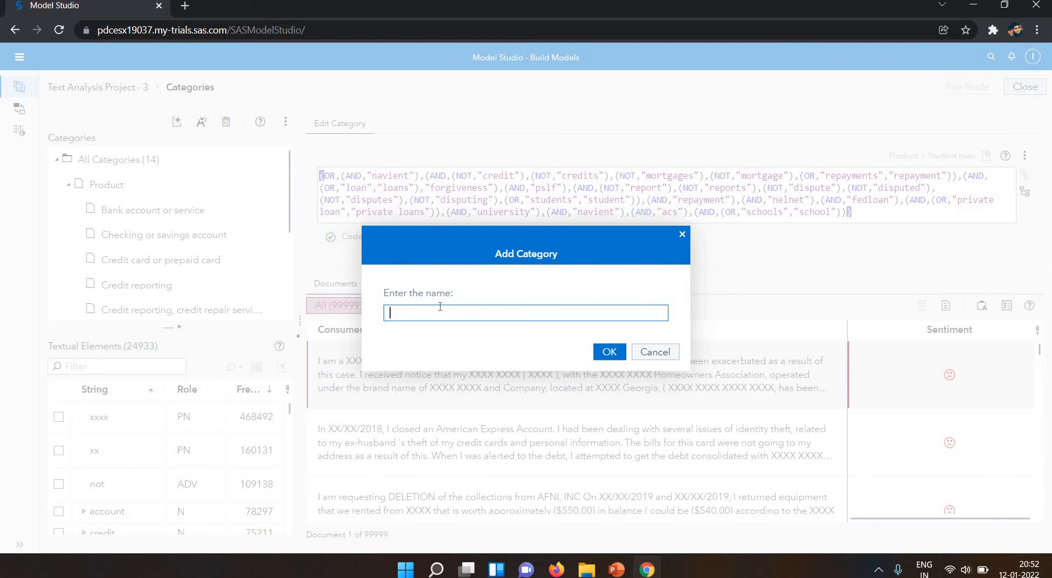
{"action": "type", "text": "Bank Name"}
{"action": "left_click", "coordinate": [608, 351]}
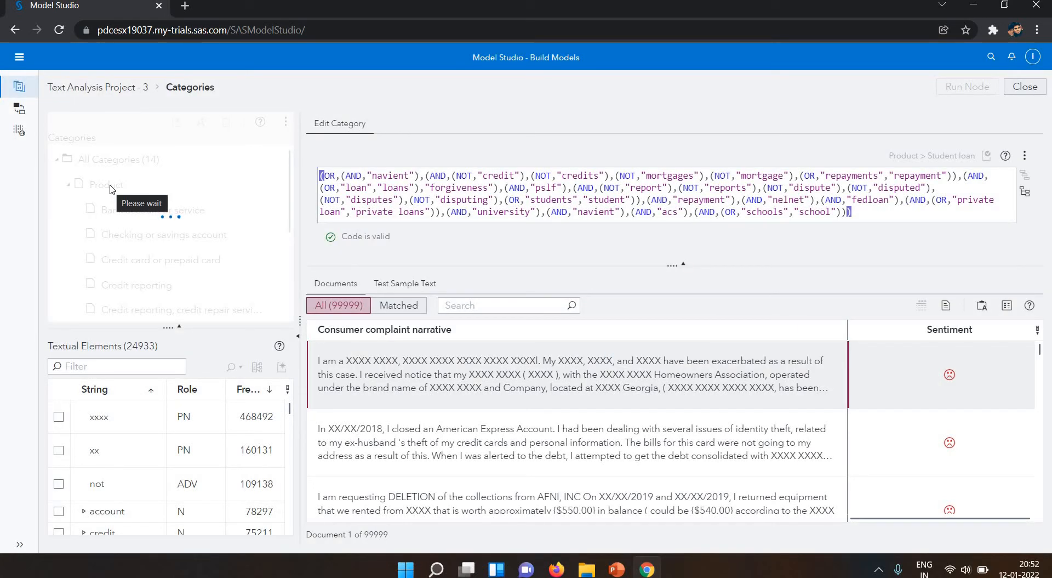
Step: Delete the Bank Name category beneath Student loan and confirm the deletion
{"action": "scroll", "coordinate": [113, 190], "scroll_direction": "down", "scroll_amount": 3}
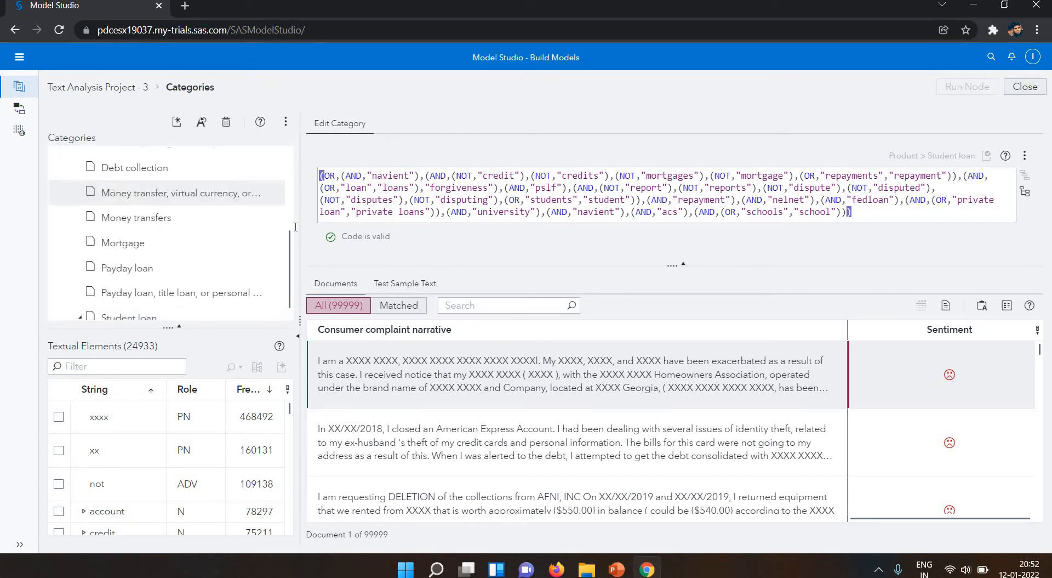
{"action": "left_click_drag", "start_coordinate": [289, 252], "coordinate": [292, 150]}
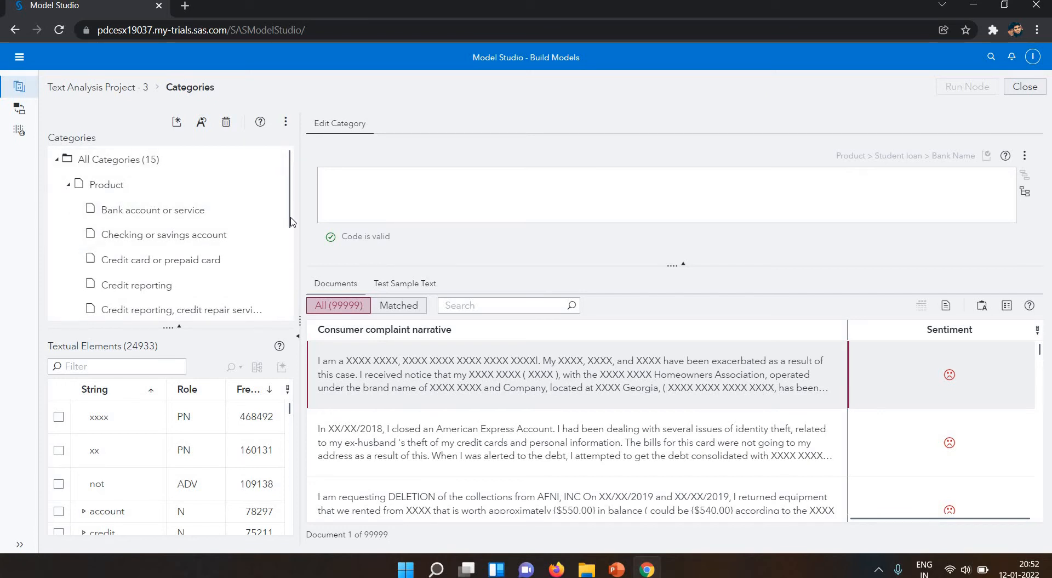
{"action": "scroll", "coordinate": [293, 230], "scroll_direction": "down", "scroll_amount": 2}
{"action": "scroll", "coordinate": [295, 234], "scroll_direction": "down", "scroll_amount": 3}
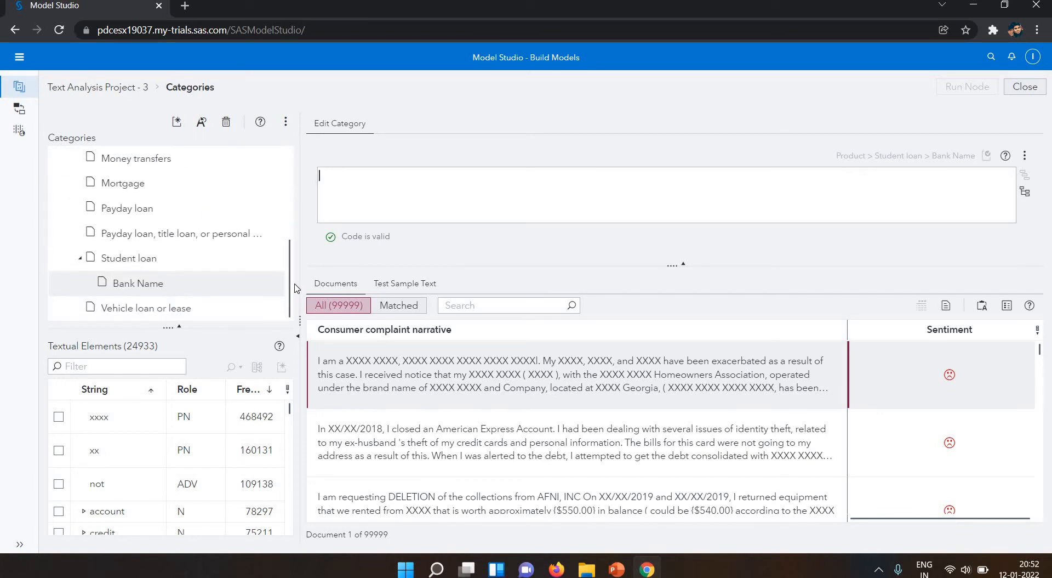
{"action": "left_click", "coordinate": [224, 124]}
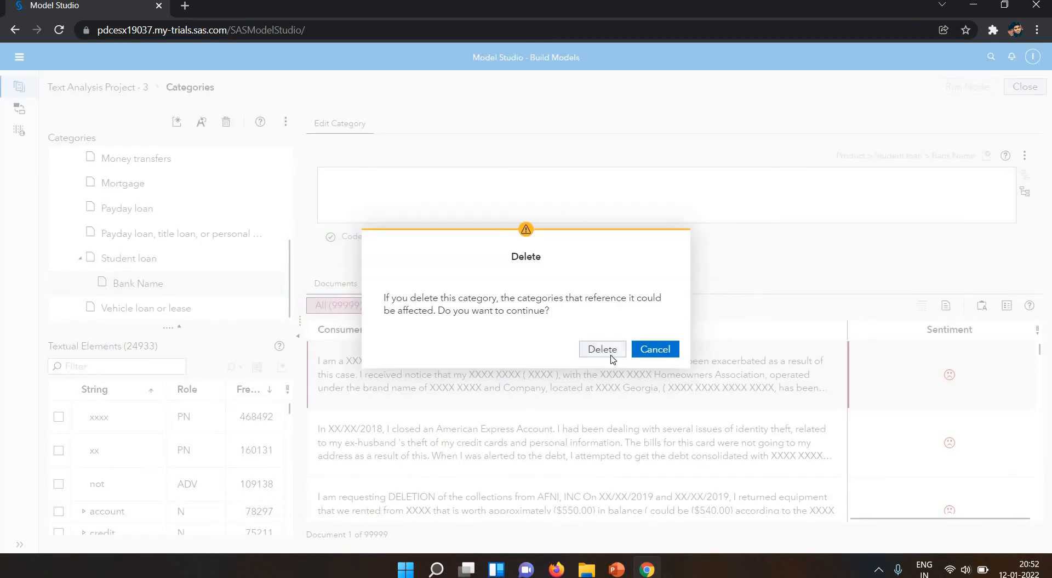
{"action": "left_click", "coordinate": [609, 351]}
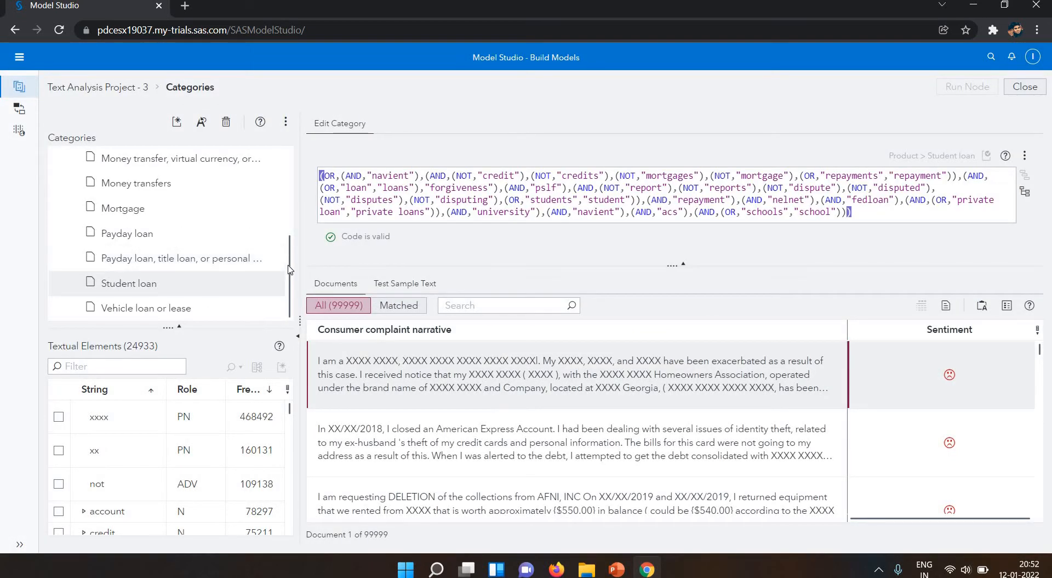
Step: Add a top-level category named Bank Name directly under All Categories
{"action": "left_click_drag", "start_coordinate": [290, 270], "coordinate": [293, 143]}
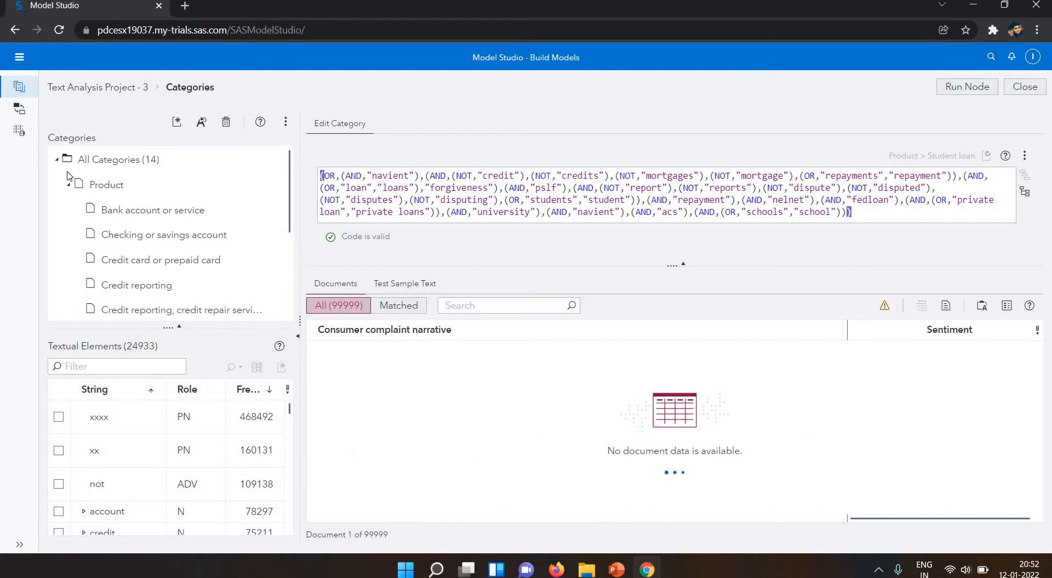
{"action": "left_click", "coordinate": [102, 159]}
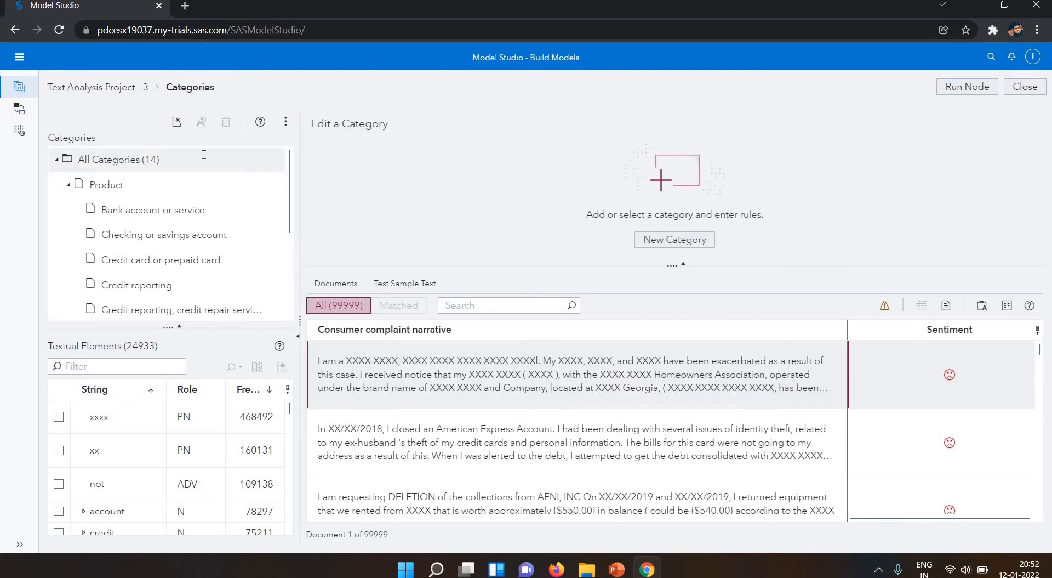
{"action": "left_click", "coordinate": [176, 123]}
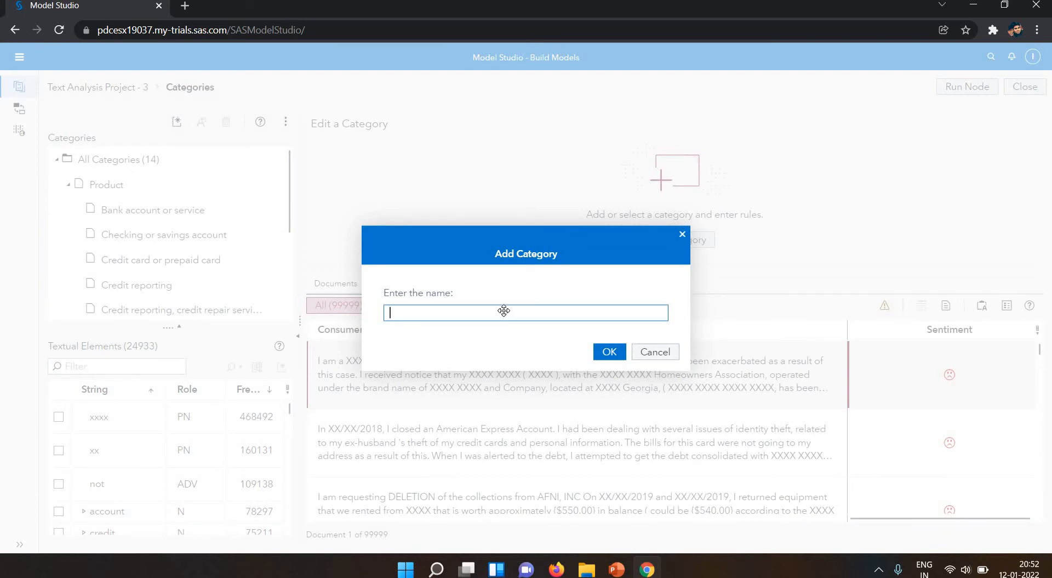
{"action": "left_click_drag", "start_coordinate": [504, 311], "coordinate": [606, 285]}
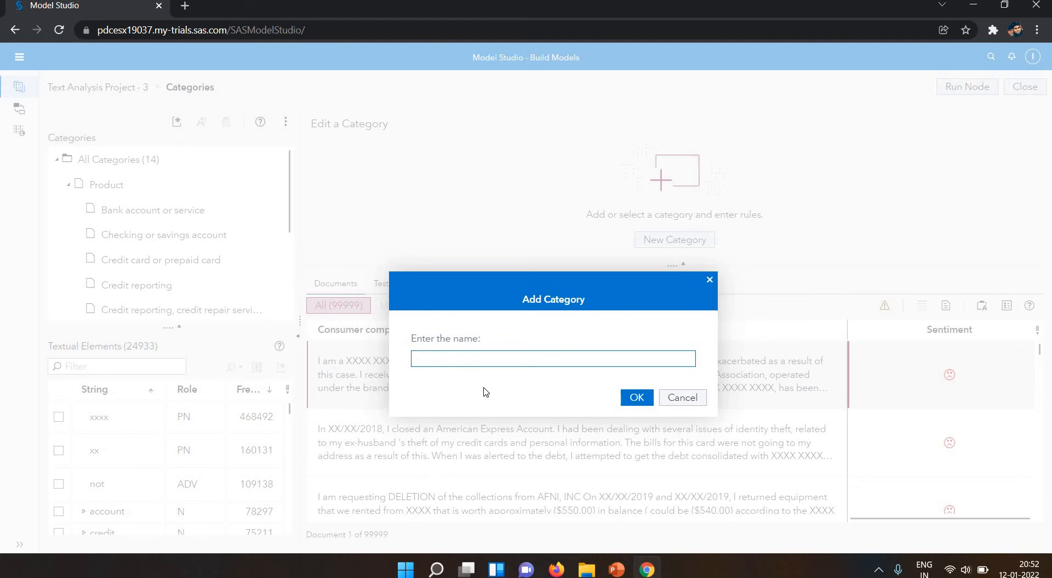
{"action": "type", "text": "Bank Name"}
{"action": "key", "text": "Return"}
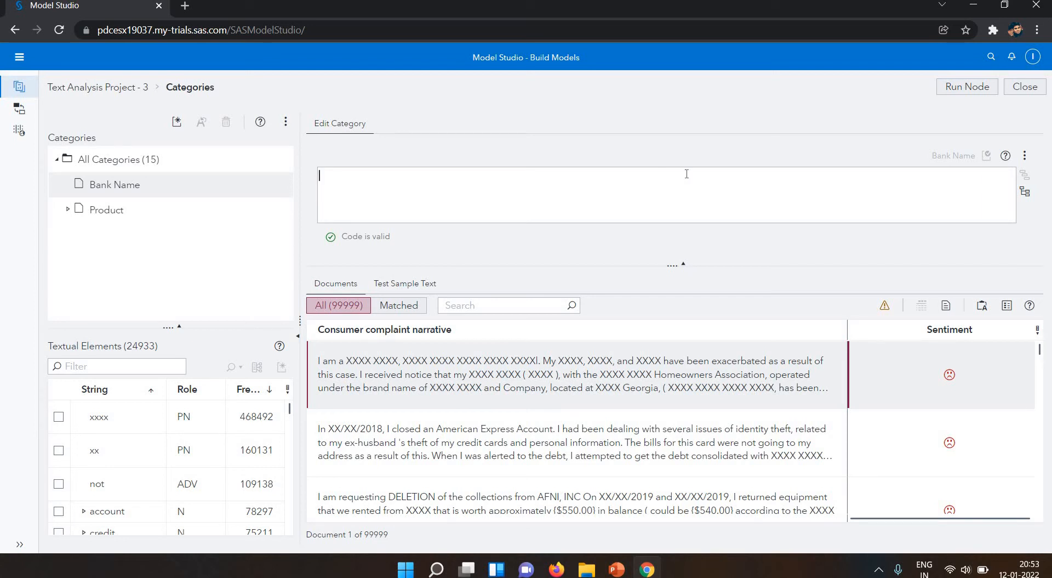
Step: Start the Bank Name rule with an OR operator in the tree view and return to the code view
{"action": "left_click", "coordinate": [1025, 193]}
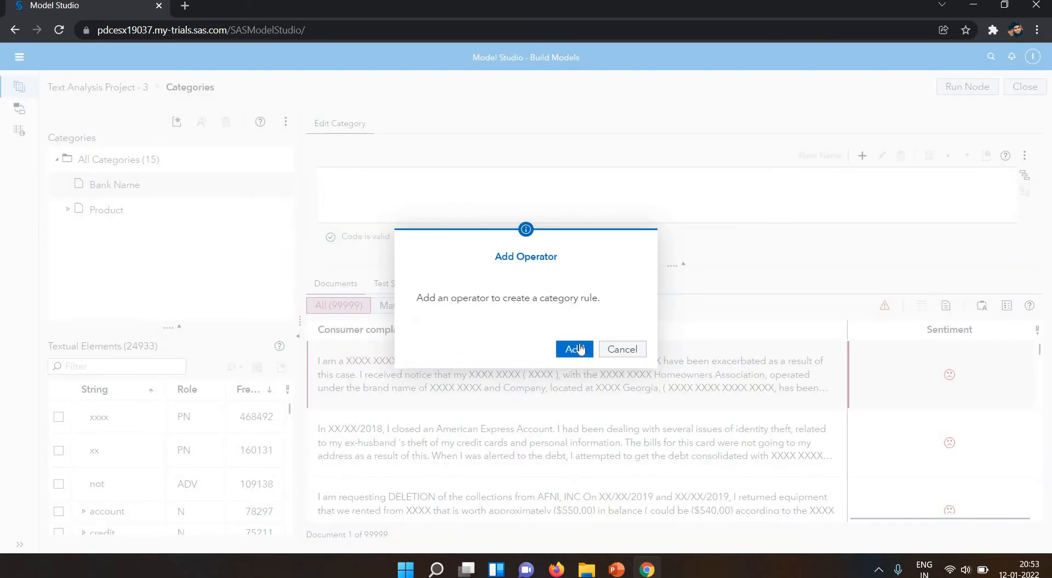
{"action": "left_click", "coordinate": [580, 350]}
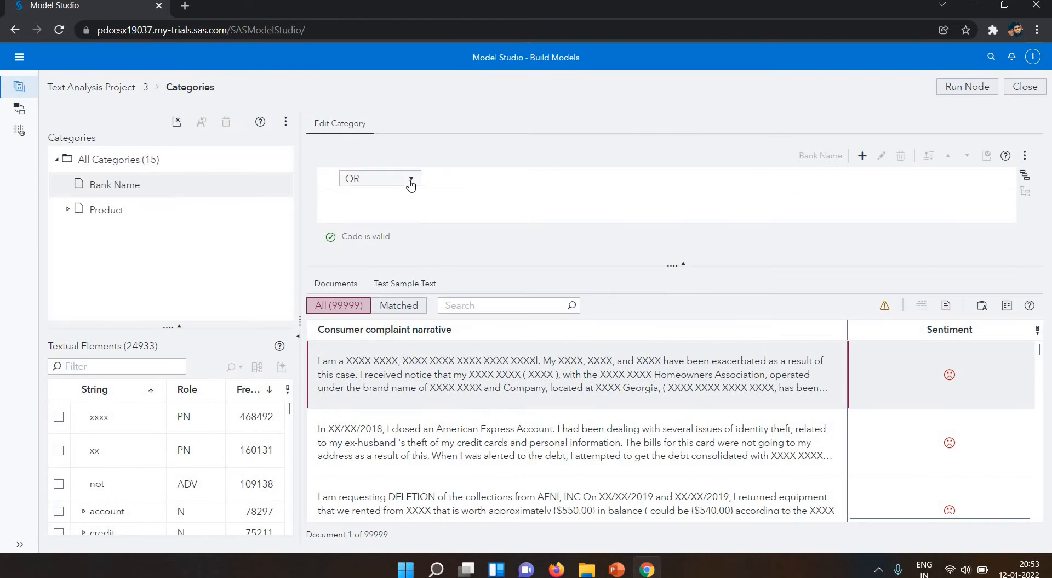
{"action": "left_click", "coordinate": [411, 184]}
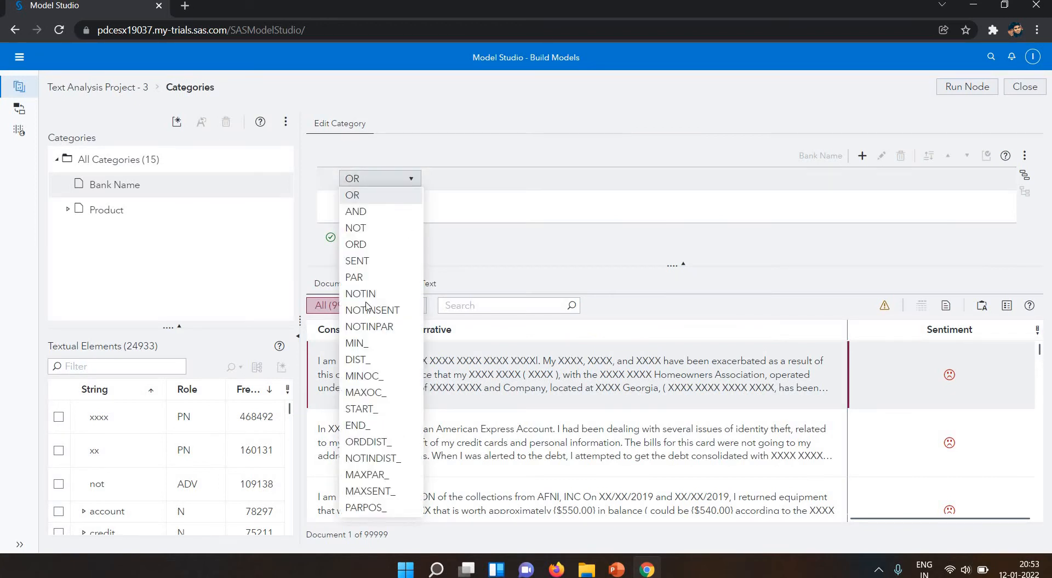
{"action": "left_click", "coordinate": [367, 198]}
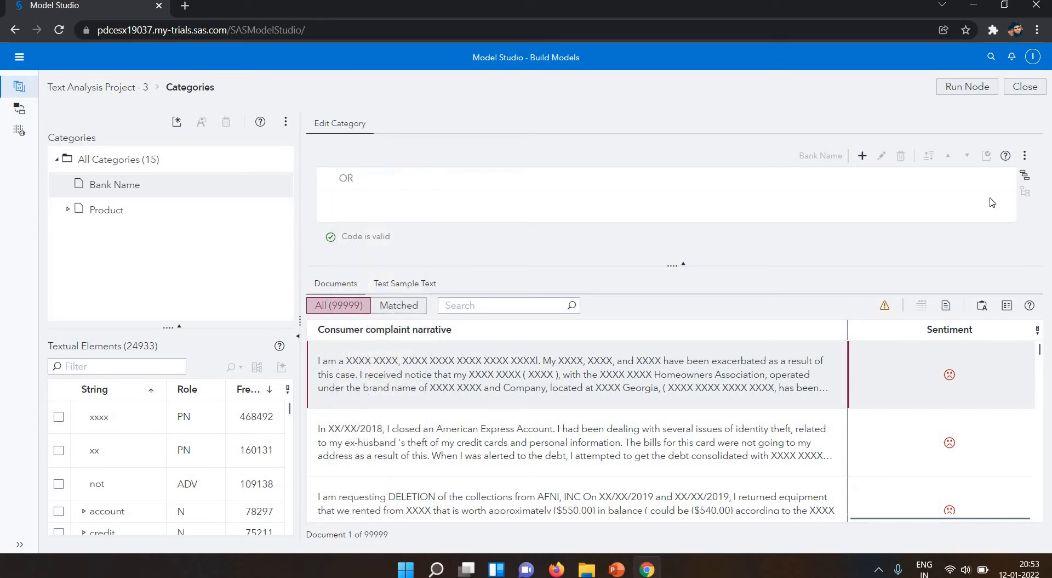
{"action": "left_click", "coordinate": [1022, 184]}
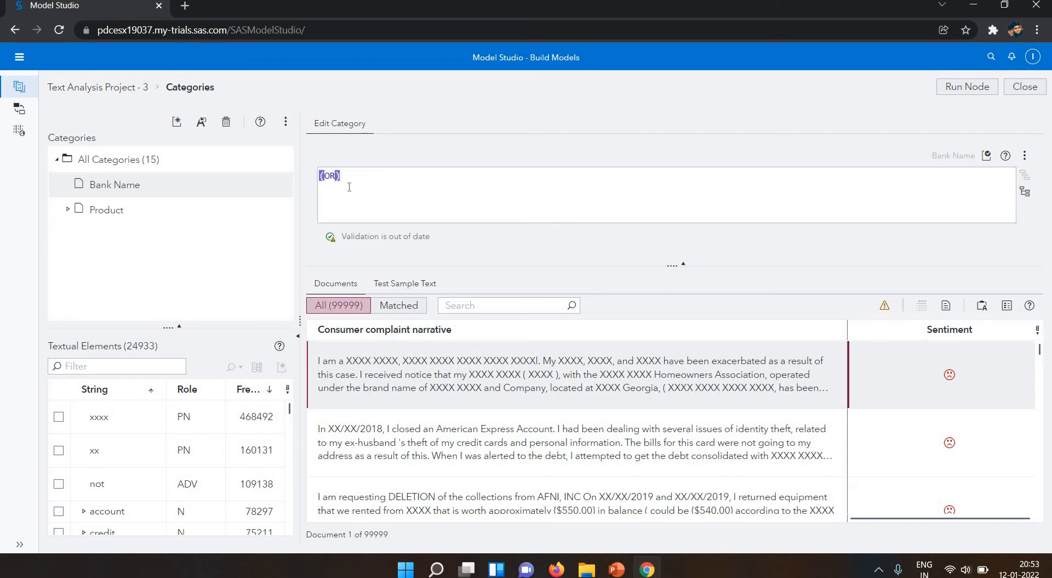
Step: Complete the OR rule with the terms "American Express Account" and "Citibank"
{"action": "key", "text": "Left"}
{"action": "type", "text": ","}
{"action": "key", "text": "BackSpace"}
{"action": "type", "text": "\"A"}
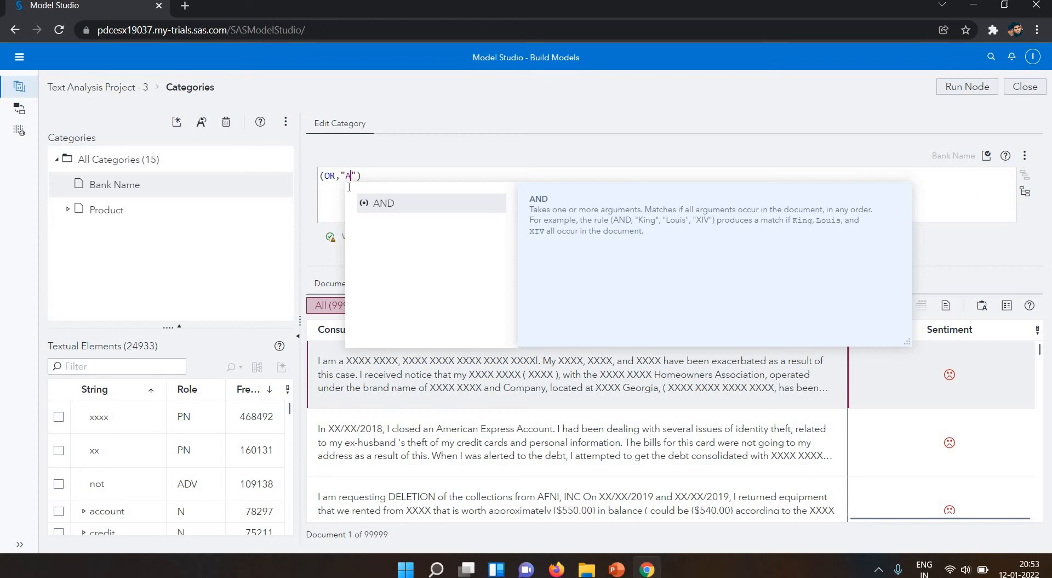
{"action": "type", "text": "merican"}
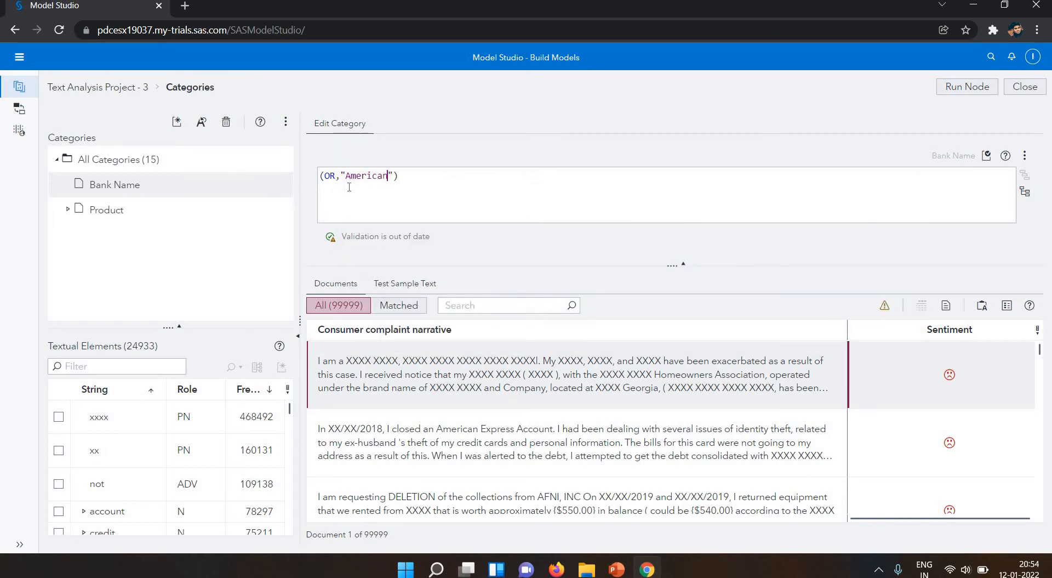
{"action": "type", "text": " Ex"}
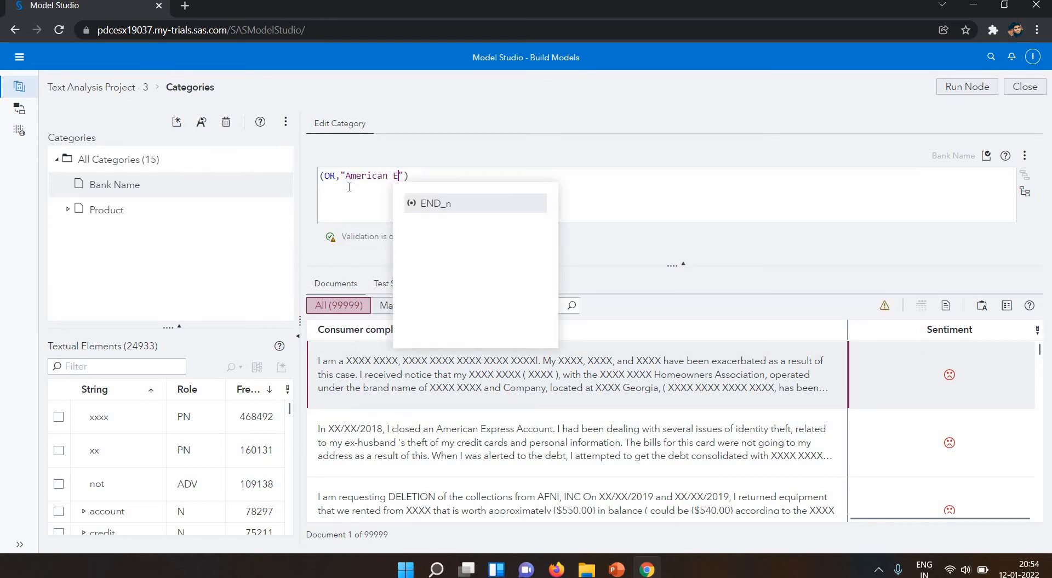
{"action": "type", "text": "press"}
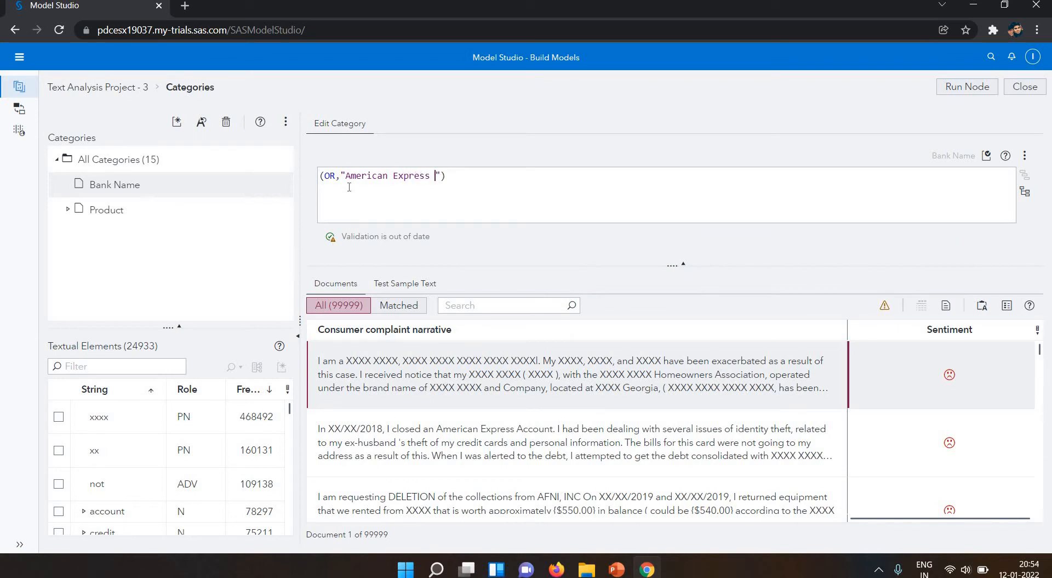
{"action": "type", "text": " Account\", \"Citi"}
{"action": "key", "text": "BackSpace"}
{"action": "key", "text": "BackSpace"}
{"action": "key", "text": "BackSpace"}
{"action": "type", "text": "itibank"}
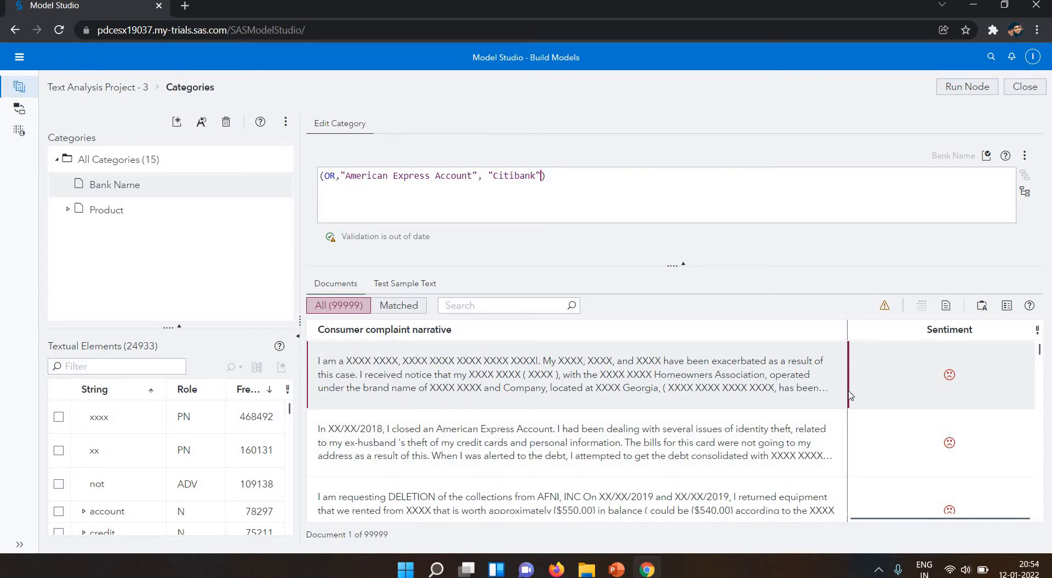
Step: Validate the Bank Name rule and run the Categories node
{"action": "left_click_drag", "start_coordinate": [844, 411], "coordinate": [844, 416]}
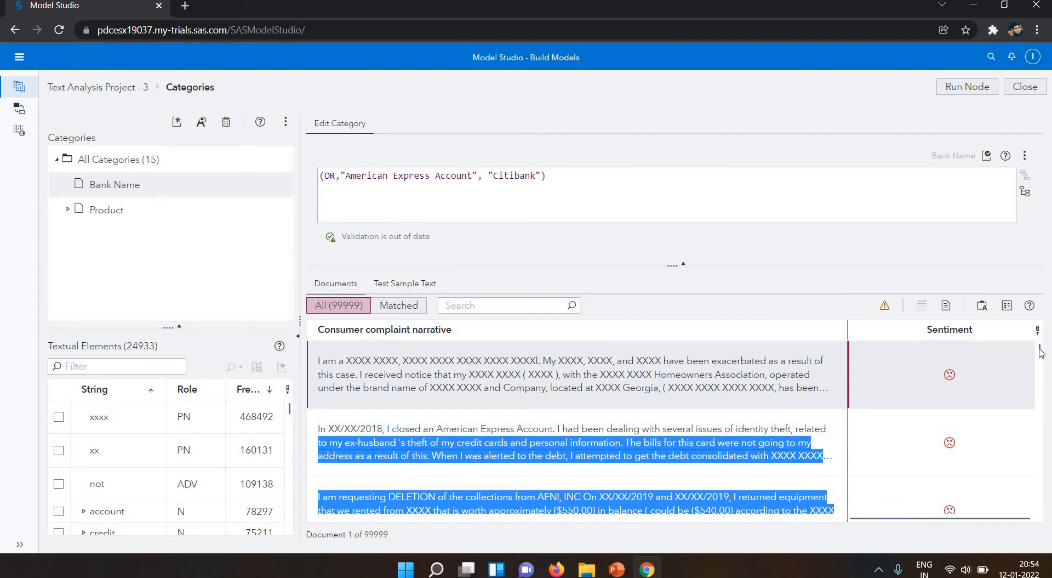
{"action": "left_click", "coordinate": [1040, 369]}
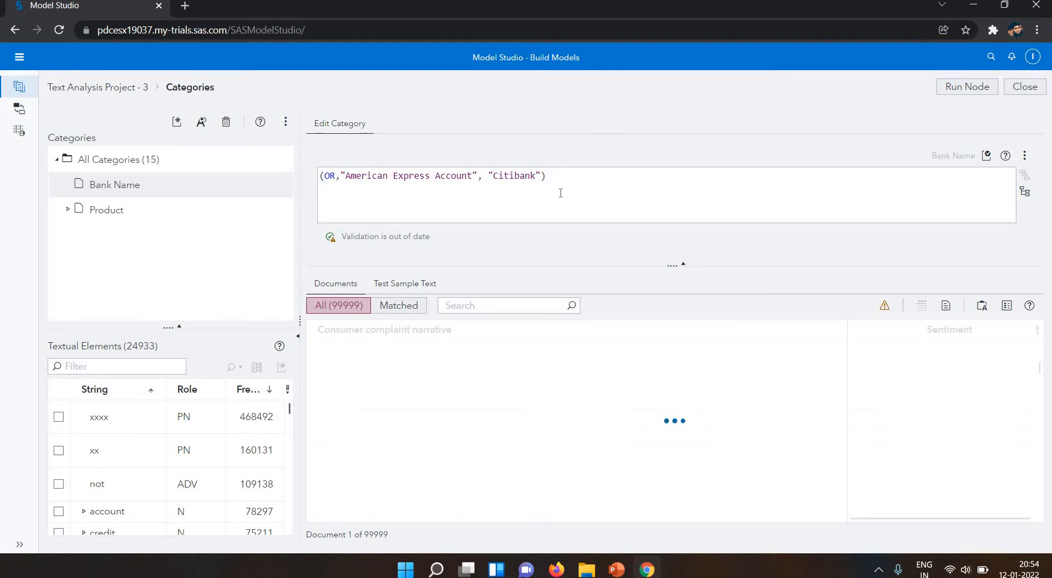
{"action": "left_click", "coordinate": [875, 214]}
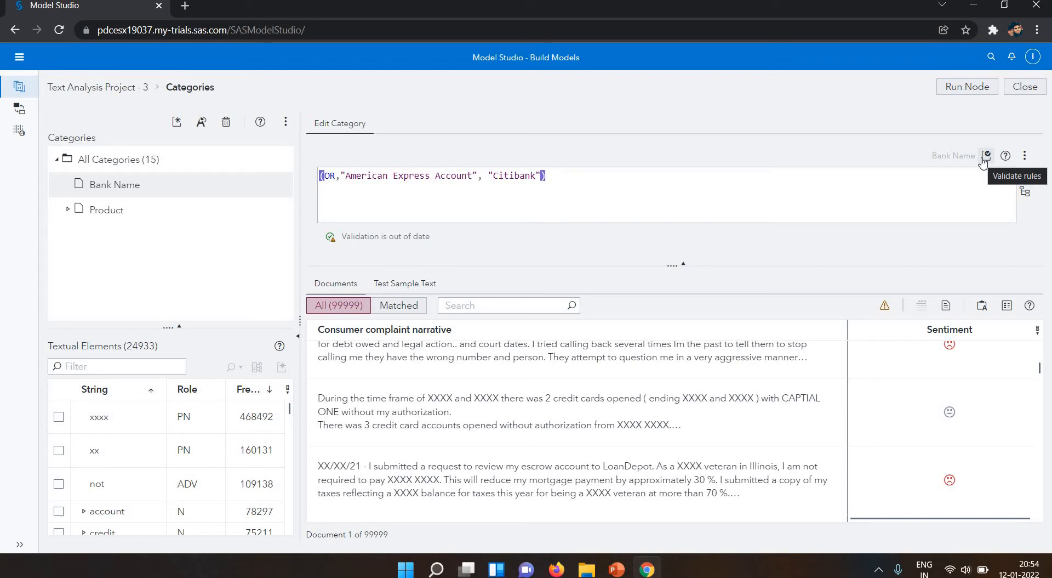
{"action": "left_click", "coordinate": [985, 157]}
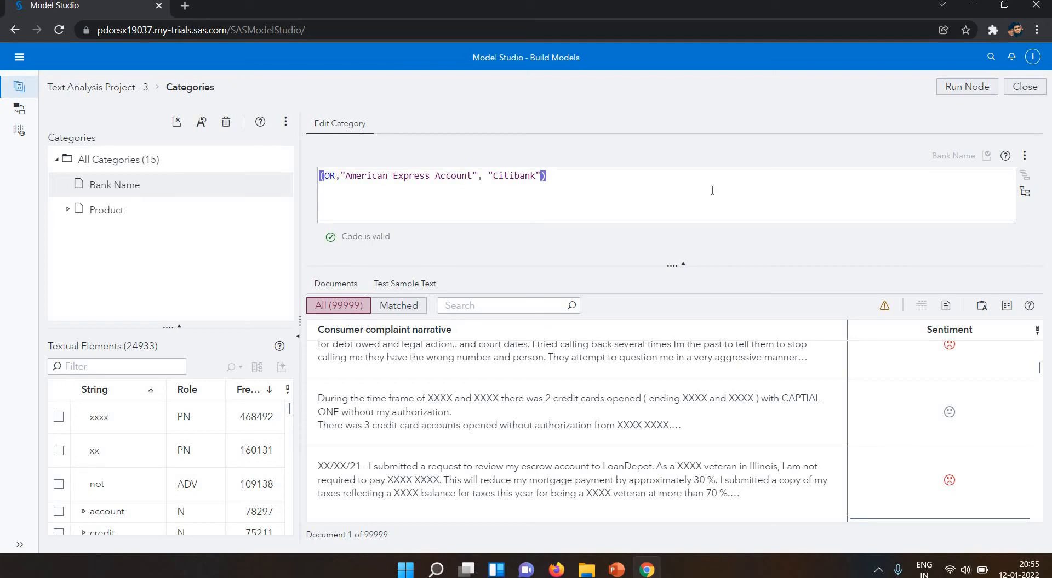
{"action": "left_click", "coordinate": [968, 86]}
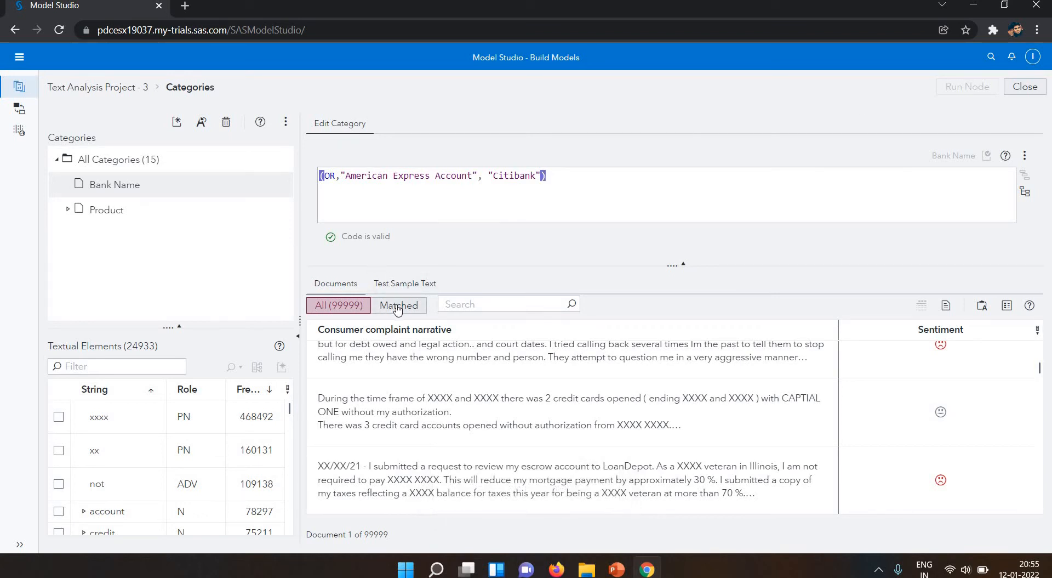
Step: Review the documents matched by the Bank Name category down to the American Express Account match, and browse the textual elements list
{"action": "left_click", "coordinate": [398, 310]}
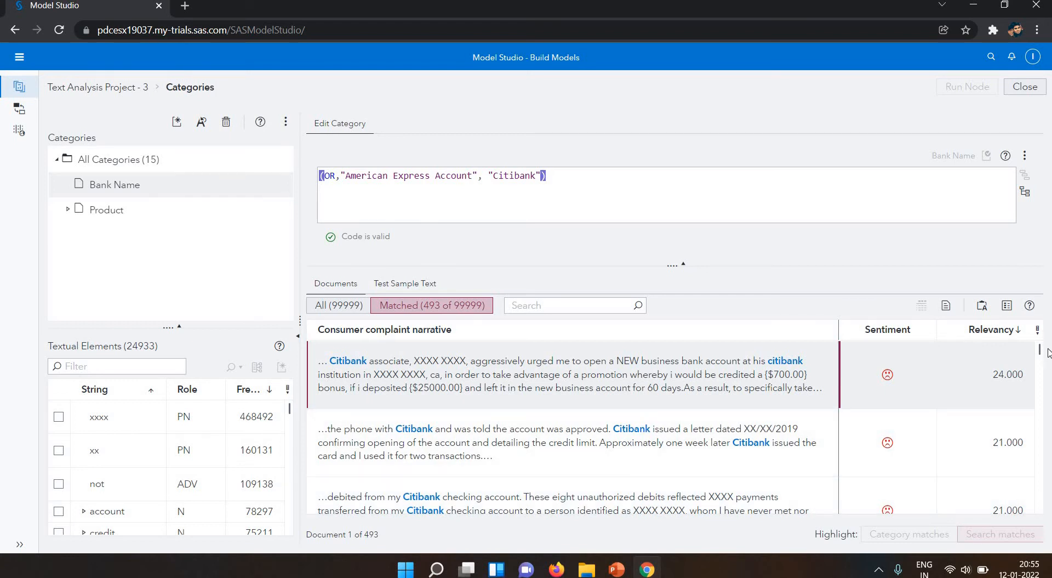
{"action": "left_click_drag", "start_coordinate": [1041, 354], "coordinate": [1048, 436]}
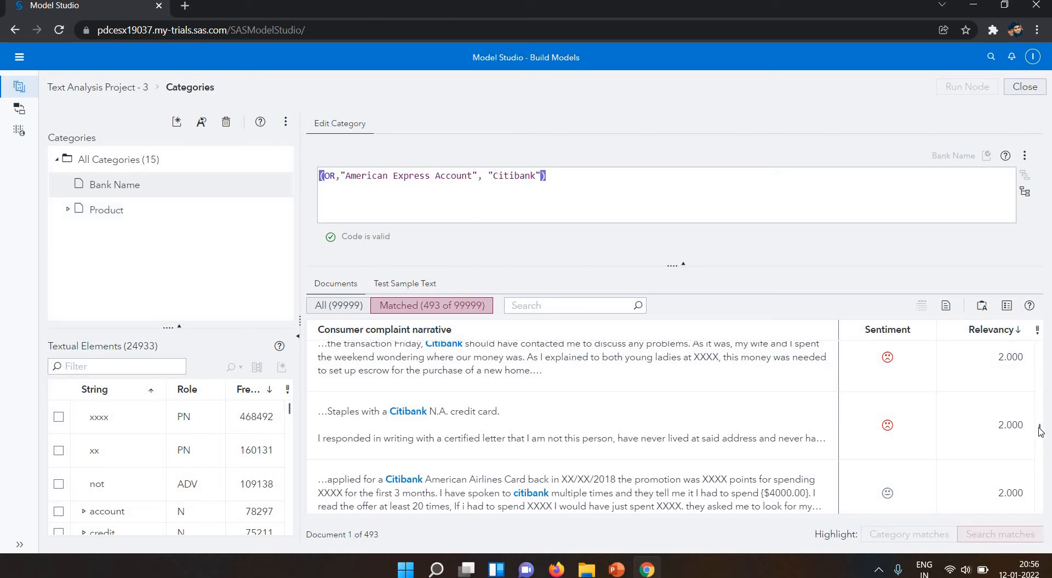
{"action": "scroll", "coordinate": [1039, 443], "scroll_direction": "down", "scroll_amount": 3}
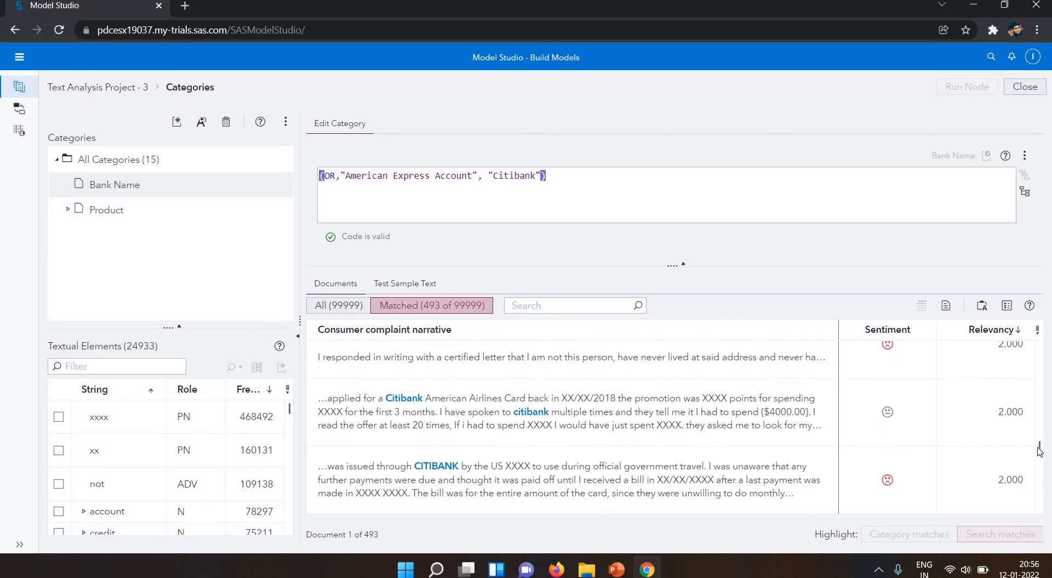
{"action": "scroll", "coordinate": [1040, 451], "scroll_direction": "down", "scroll_amount": 3}
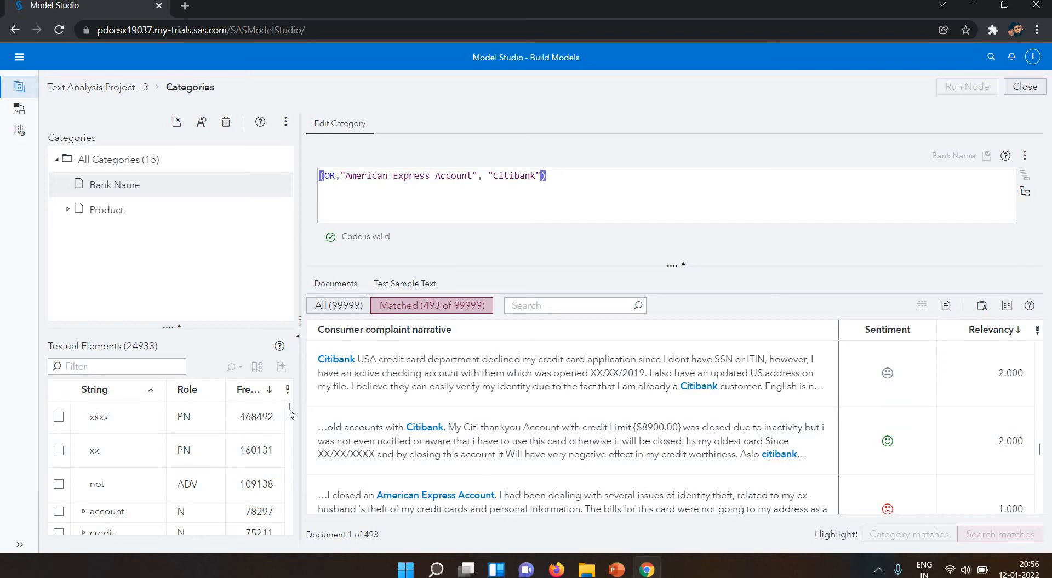
{"action": "scroll", "coordinate": [291, 411], "scroll_direction": "down", "scroll_amount": 3}
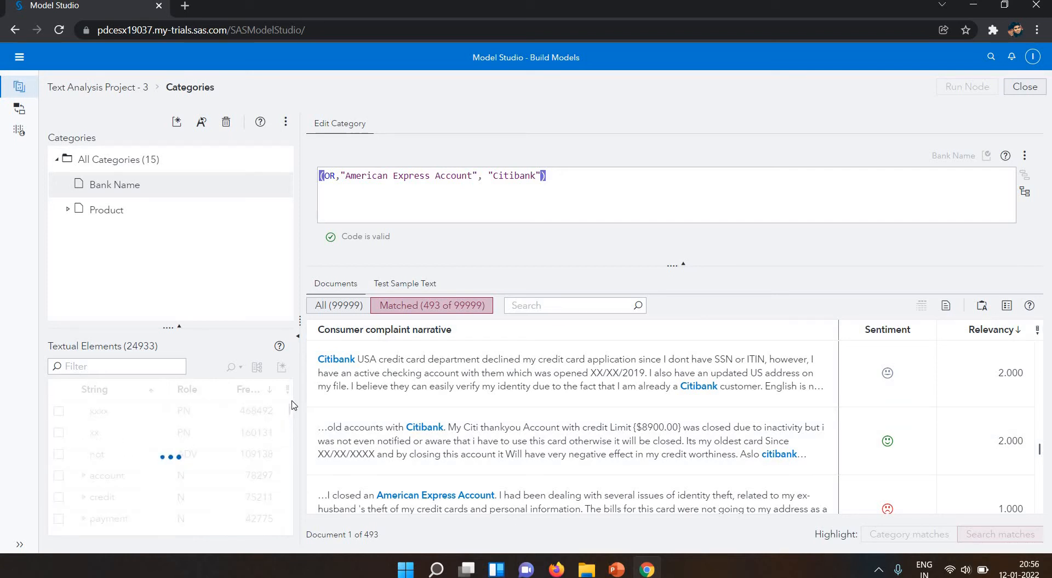
{"action": "left_click_drag", "start_coordinate": [290, 408], "coordinate": [289, 410]}
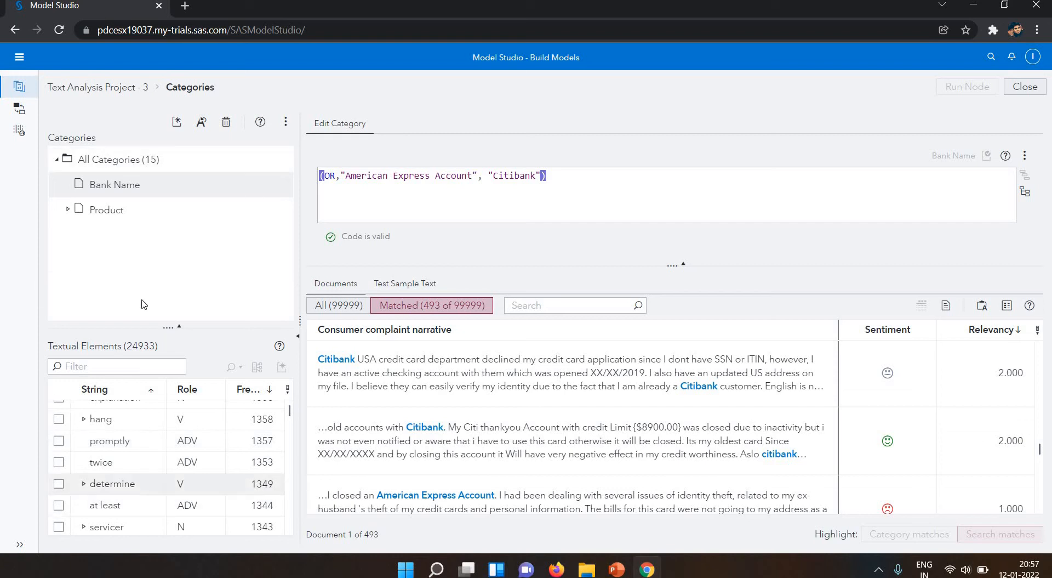
{"action": "left_click", "coordinate": [286, 123]}
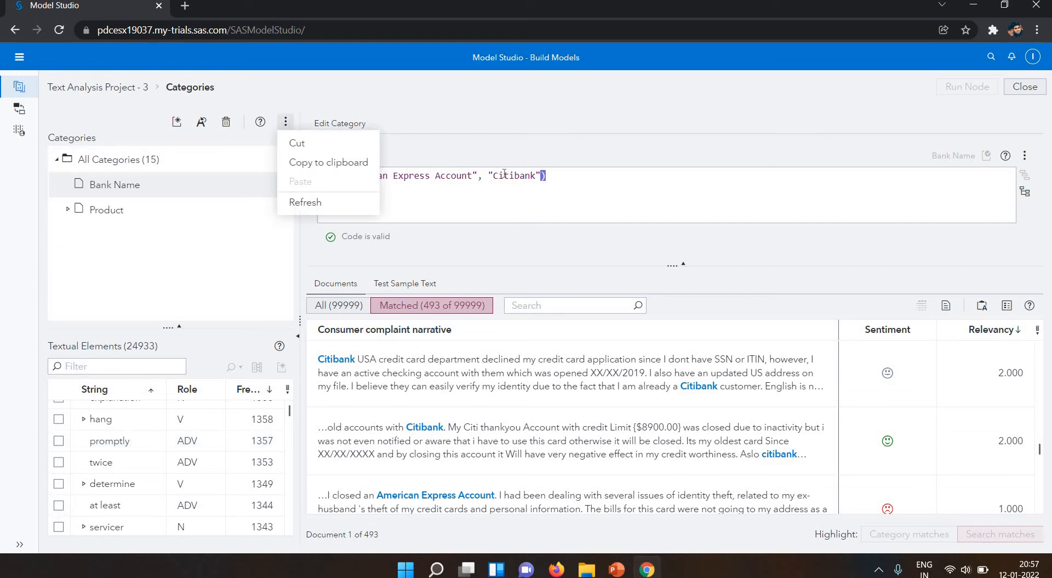
{"action": "left_click", "coordinate": [532, 184]}
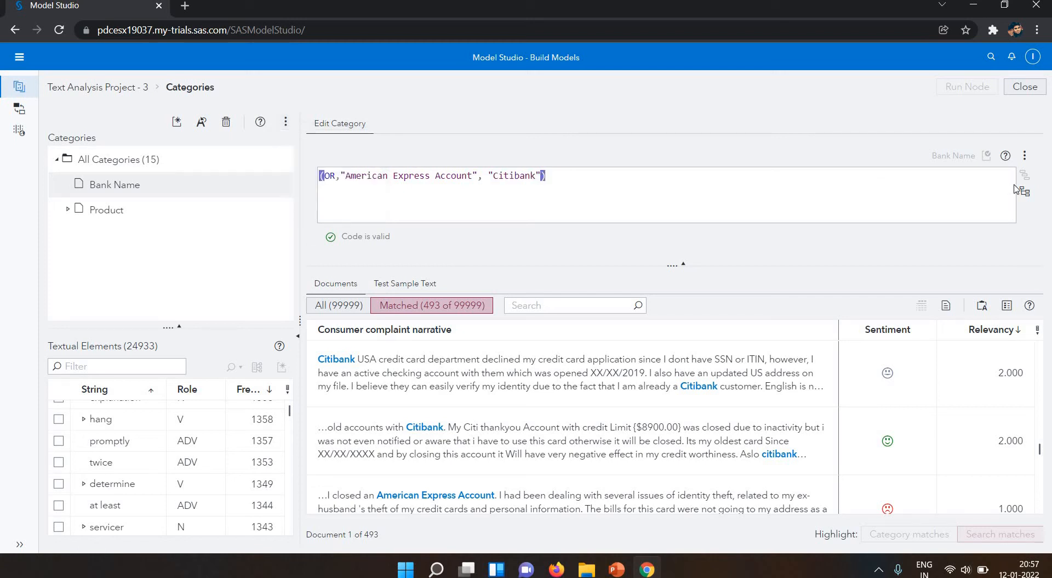
{"action": "left_click", "coordinate": [1023, 157]}
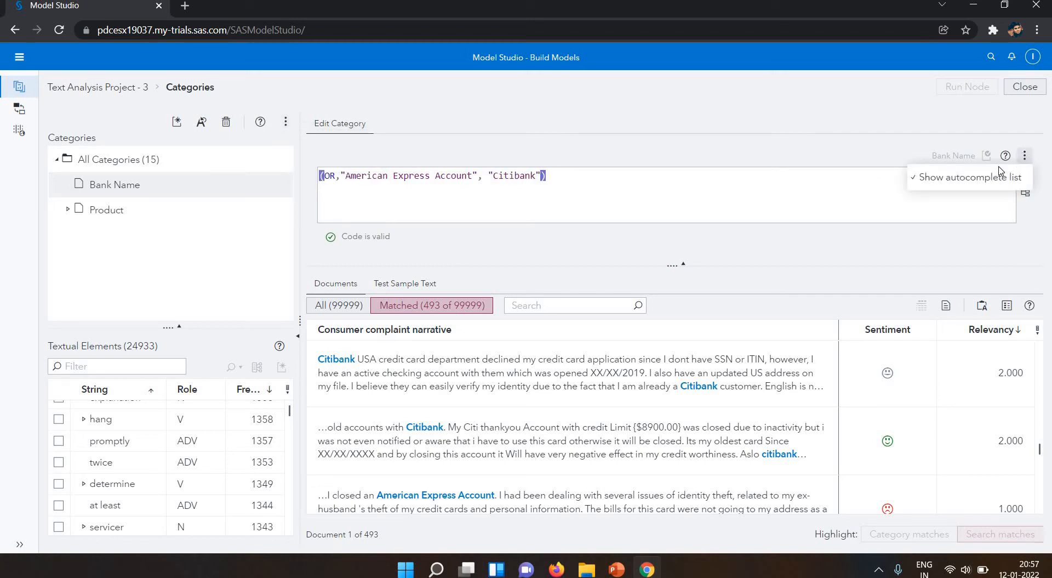
{"action": "left_click", "coordinate": [874, 192]}
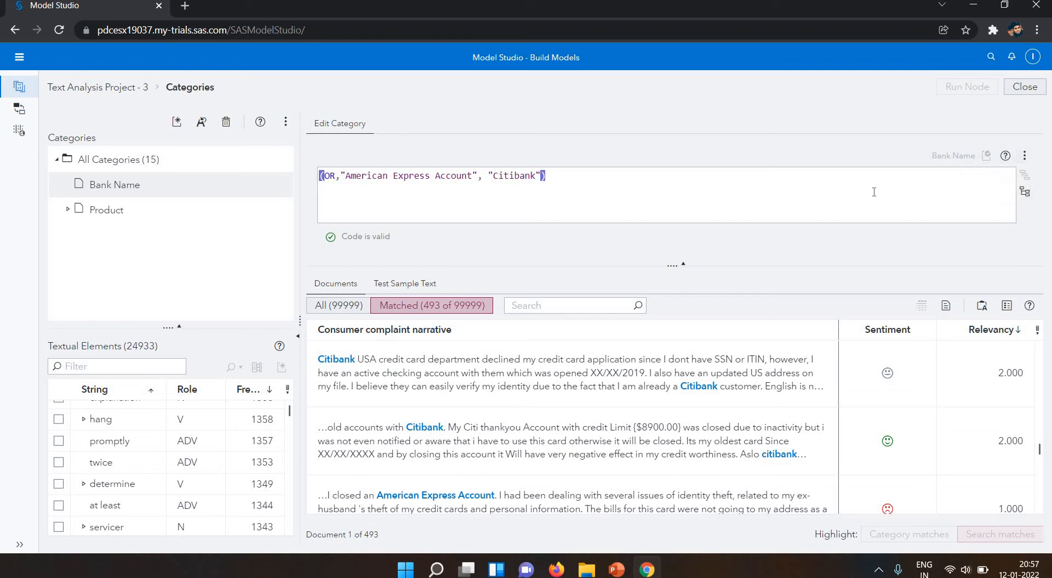
{"action": "left_click", "coordinate": [285, 124]}
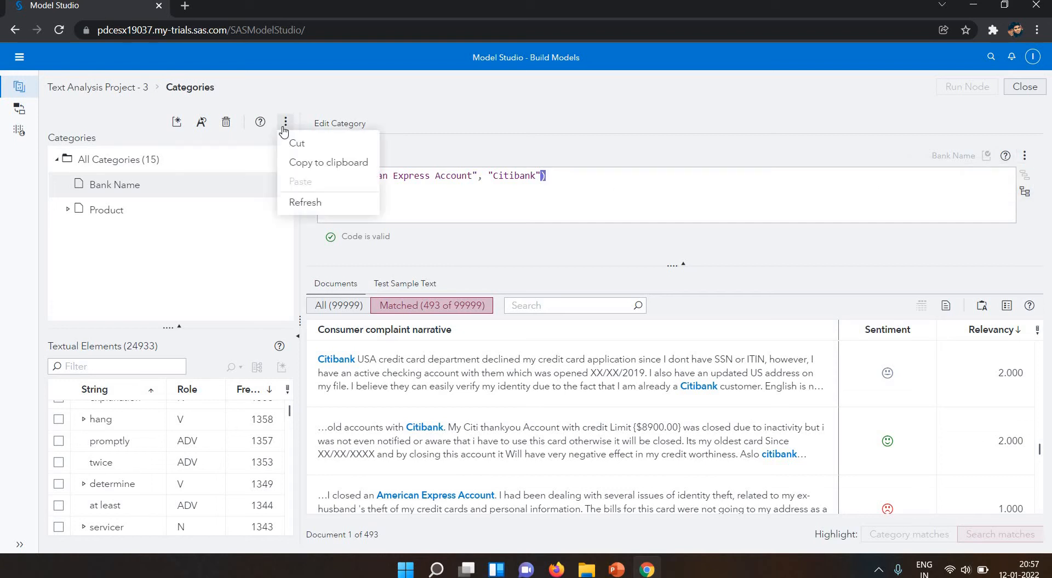
{"action": "left_click", "coordinate": [412, 181]}
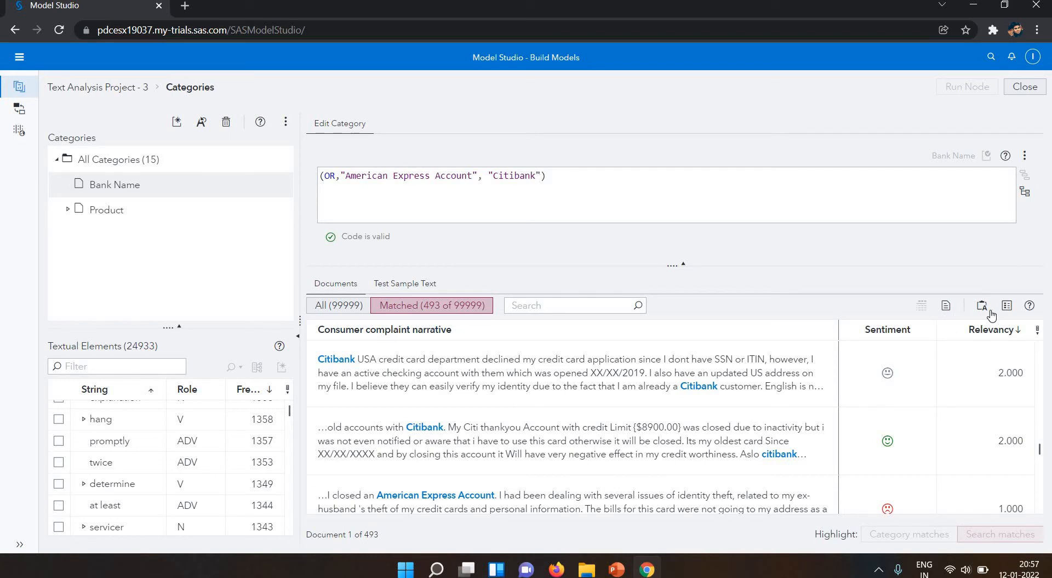
Step: Hide the Sentiment column in the matched documents table, keeping Consumer complaint narrative and Relevancy displayed
{"action": "left_click", "coordinate": [1038, 330]}
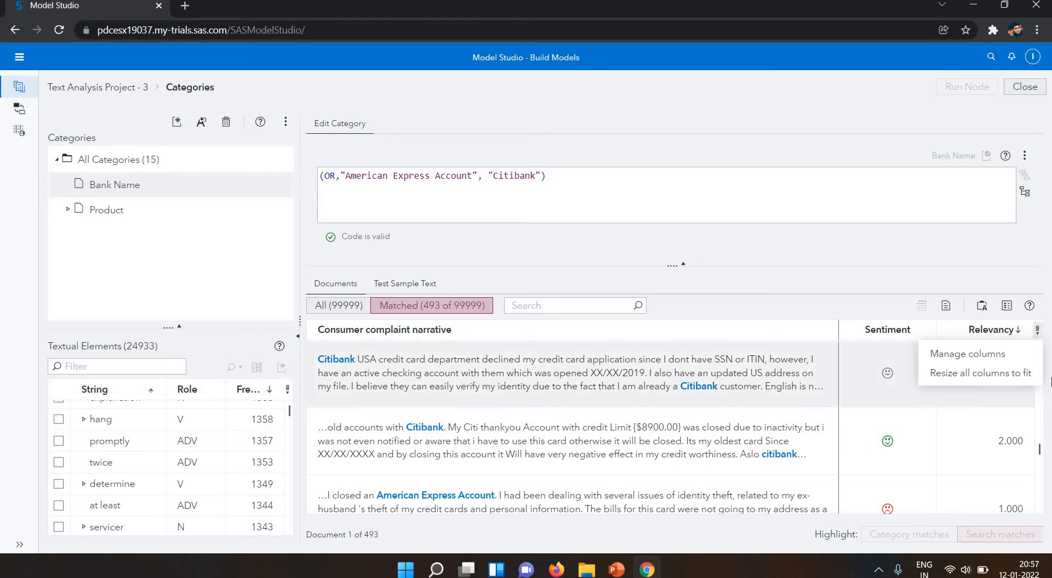
{"action": "left_click", "coordinate": [992, 361]}
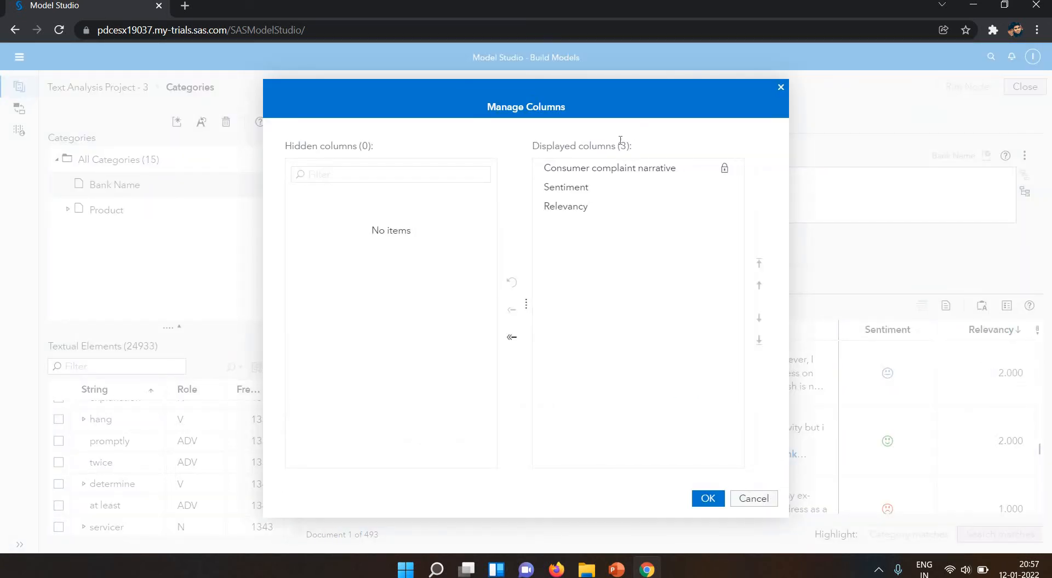
{"action": "left_click", "coordinate": [582, 171]}
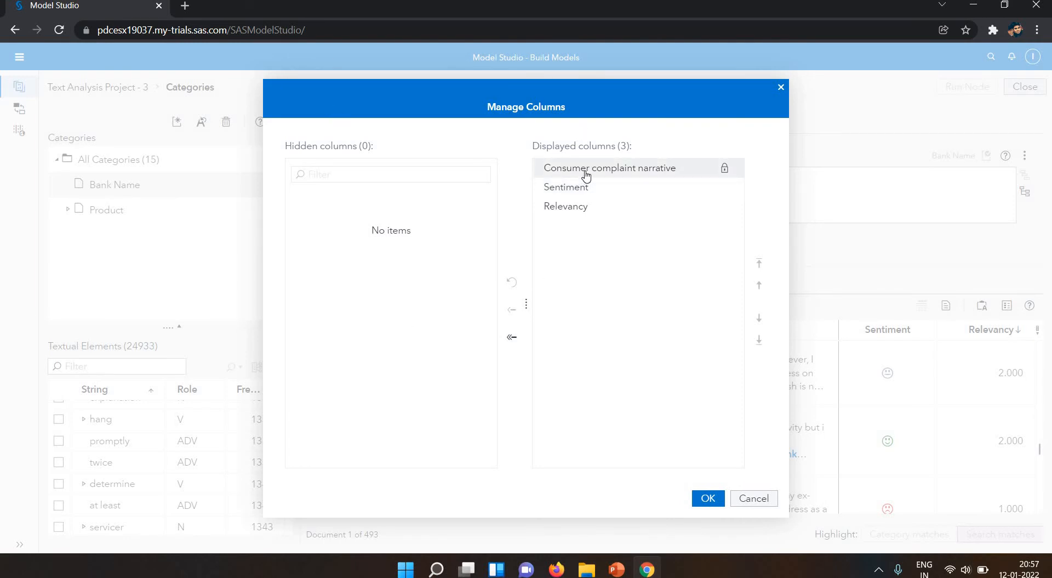
{"action": "left_click", "coordinate": [574, 191]}
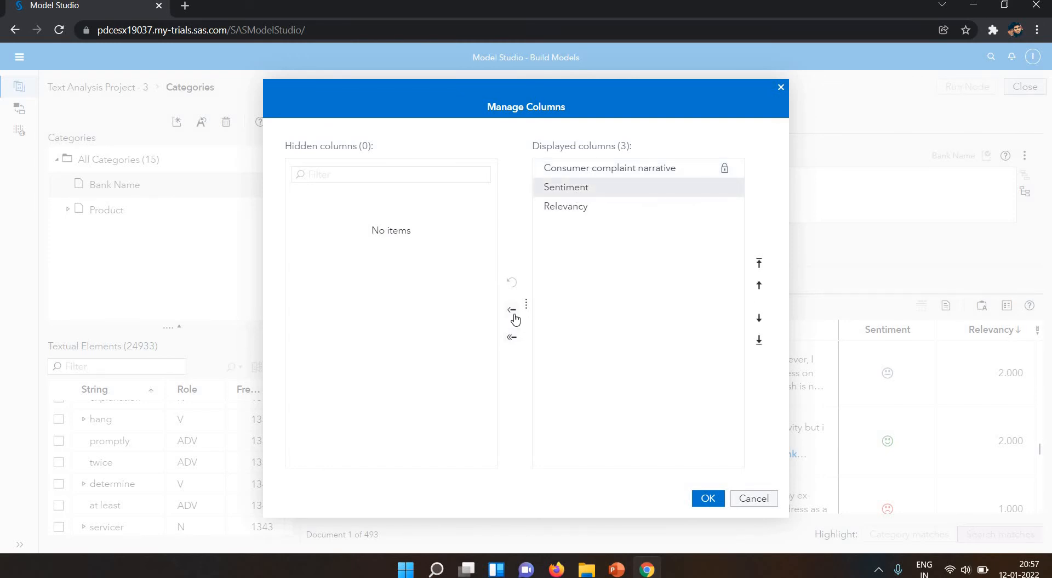
{"action": "left_click", "coordinate": [513, 313]}
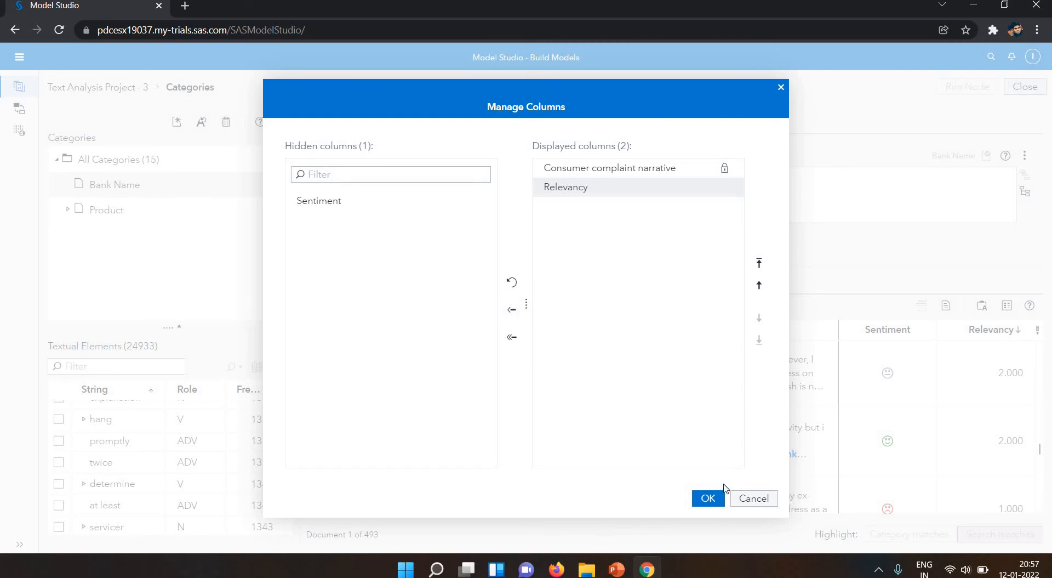
{"action": "left_click", "coordinate": [708, 498]}
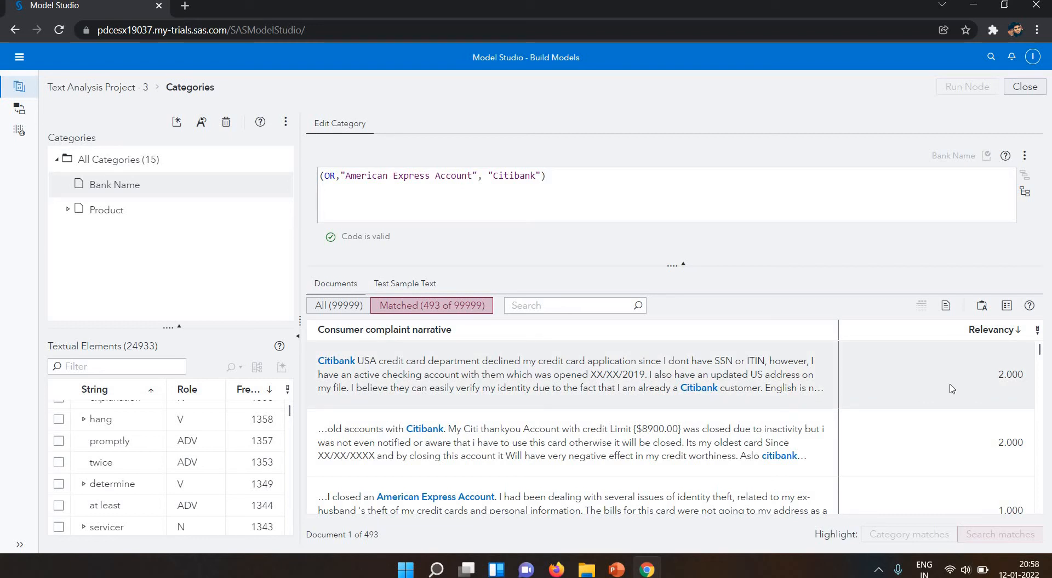
{"action": "left_click", "coordinate": [1037, 332]}
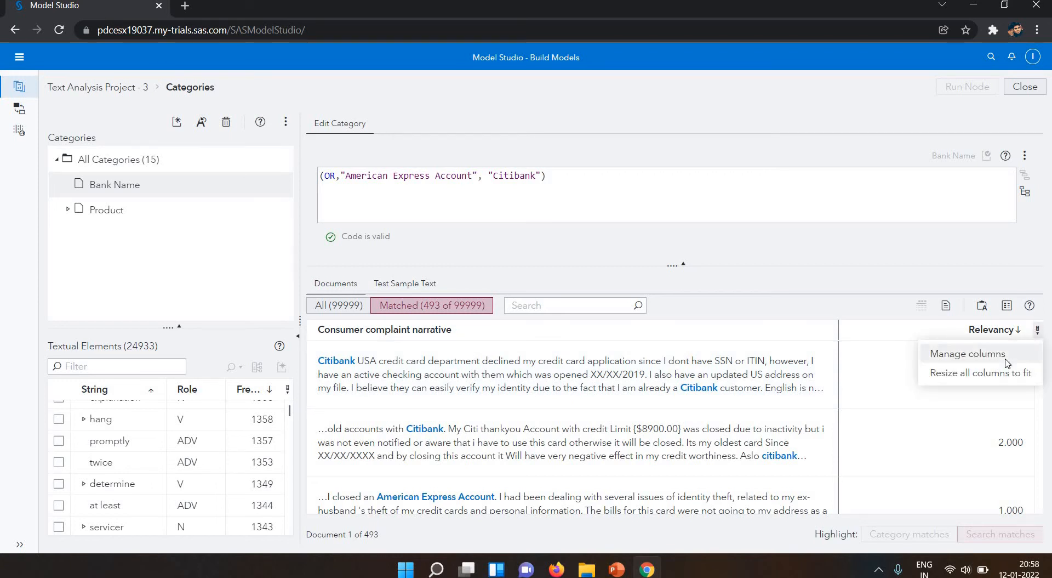
{"action": "left_click", "coordinate": [987, 354]}
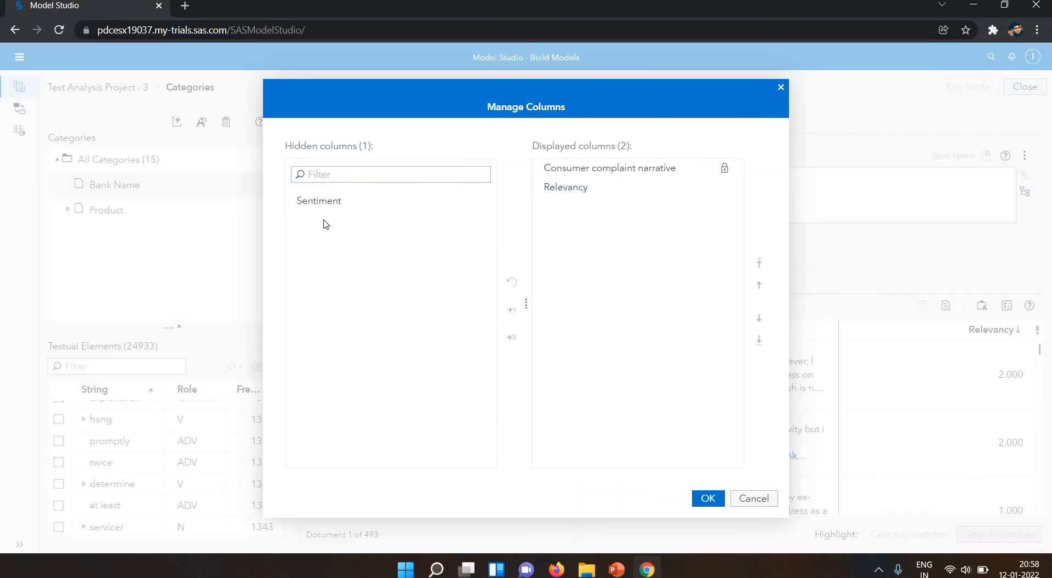
{"action": "left_click", "coordinate": [364, 207]}
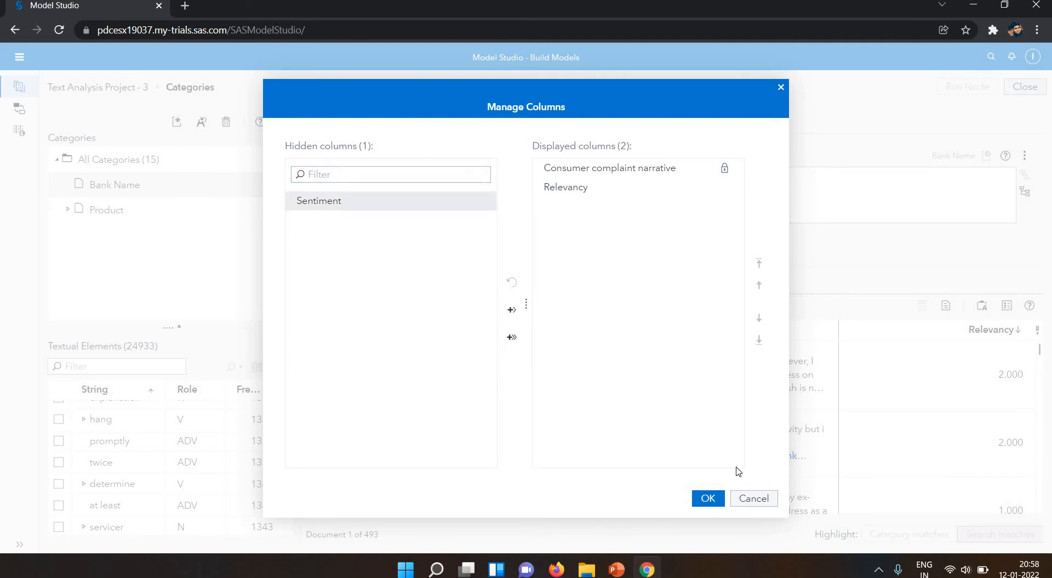
{"action": "left_click", "coordinate": [765, 496]}
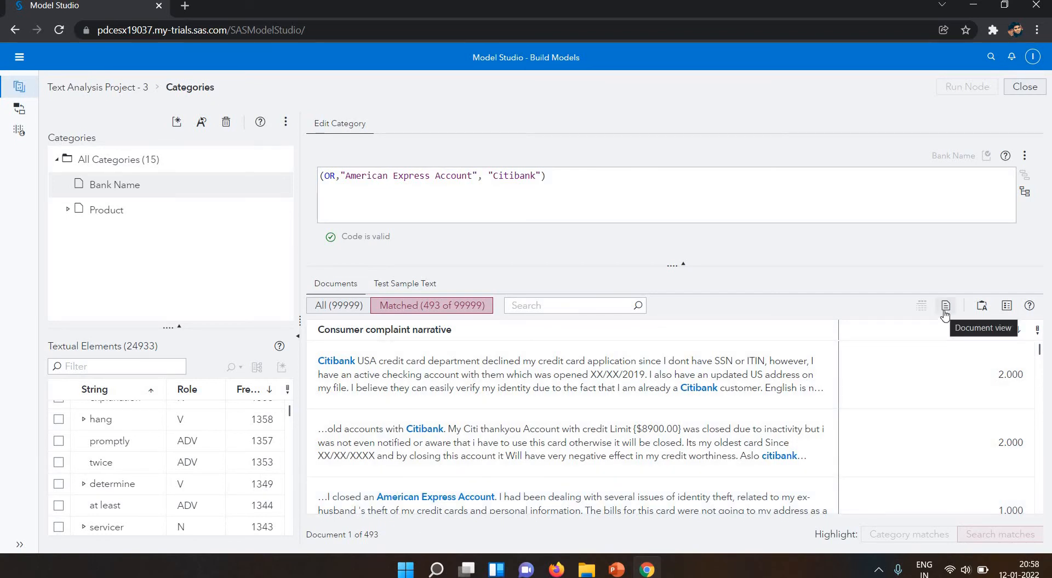
Step: Read the first matched document in full in the document view, and check the match highlighting legend back in the table view
{"action": "left_click", "coordinate": [945, 307]}
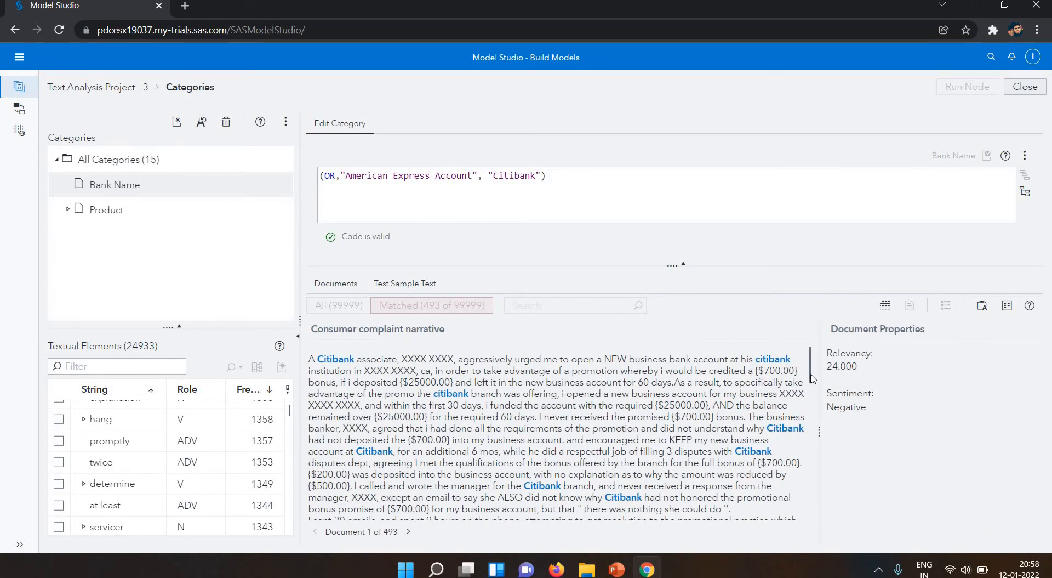
{"action": "scroll", "coordinate": [813, 392], "scroll_direction": "down", "scroll_amount": 4}
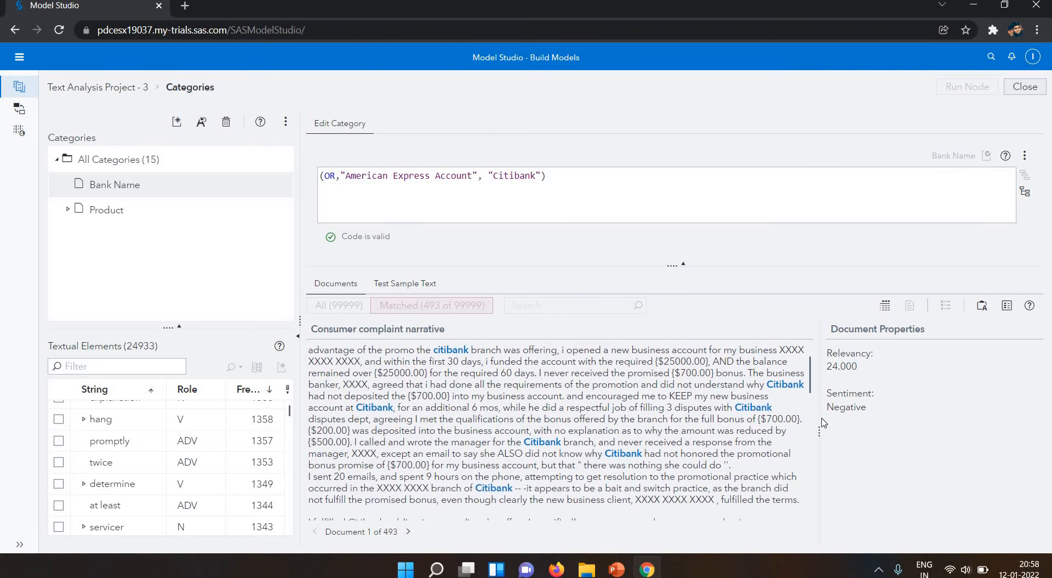
{"action": "scroll", "coordinate": [826, 462], "scroll_direction": "down", "scroll_amount": 5}
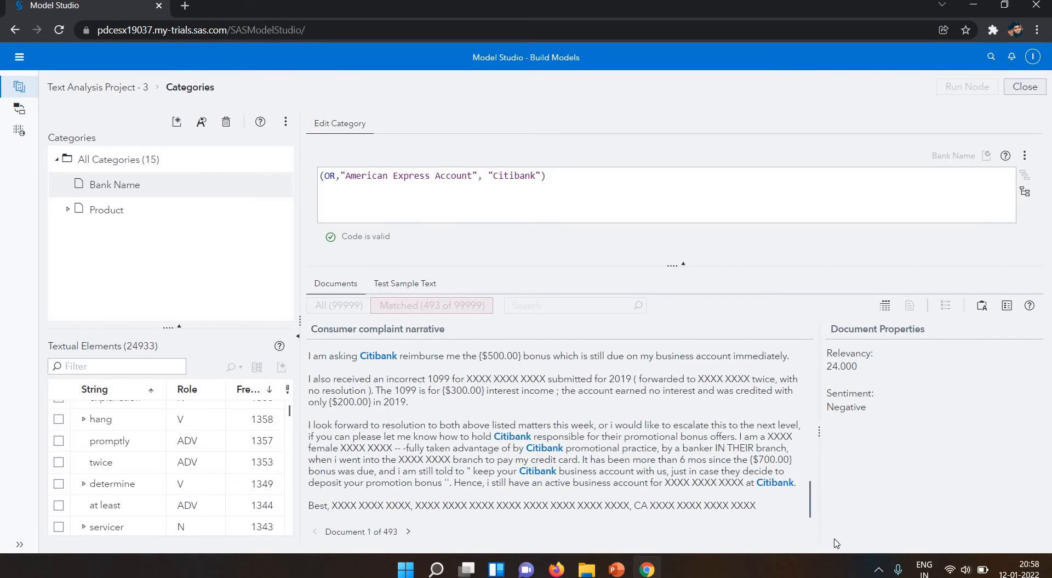
{"action": "scroll", "coordinate": [842, 445], "scroll_direction": "up", "scroll_amount": 9}
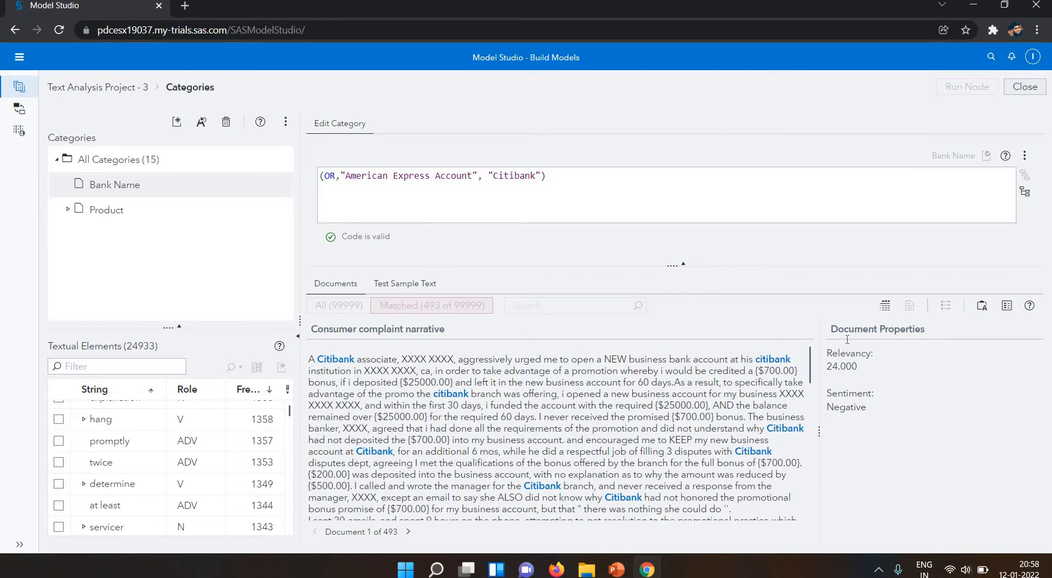
{"action": "left_click", "coordinate": [883, 305]}
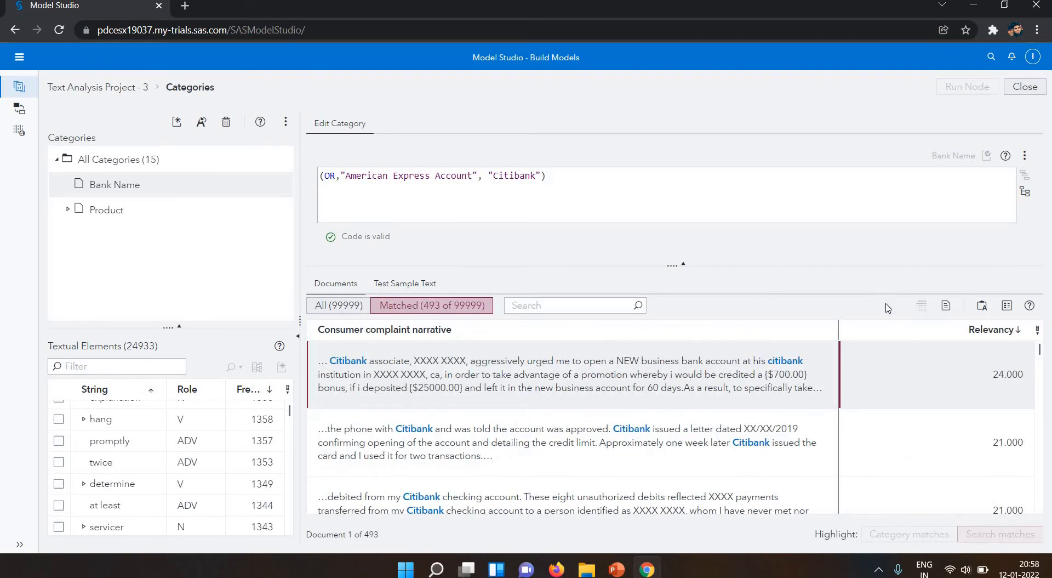
{"action": "left_click", "coordinate": [1011, 311]}
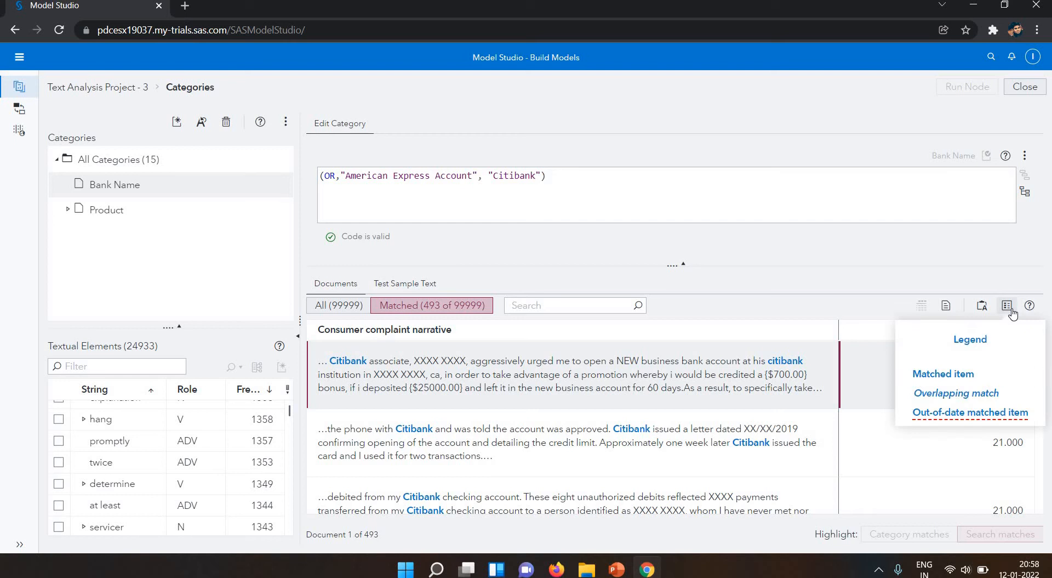
{"action": "left_click", "coordinate": [866, 200]}
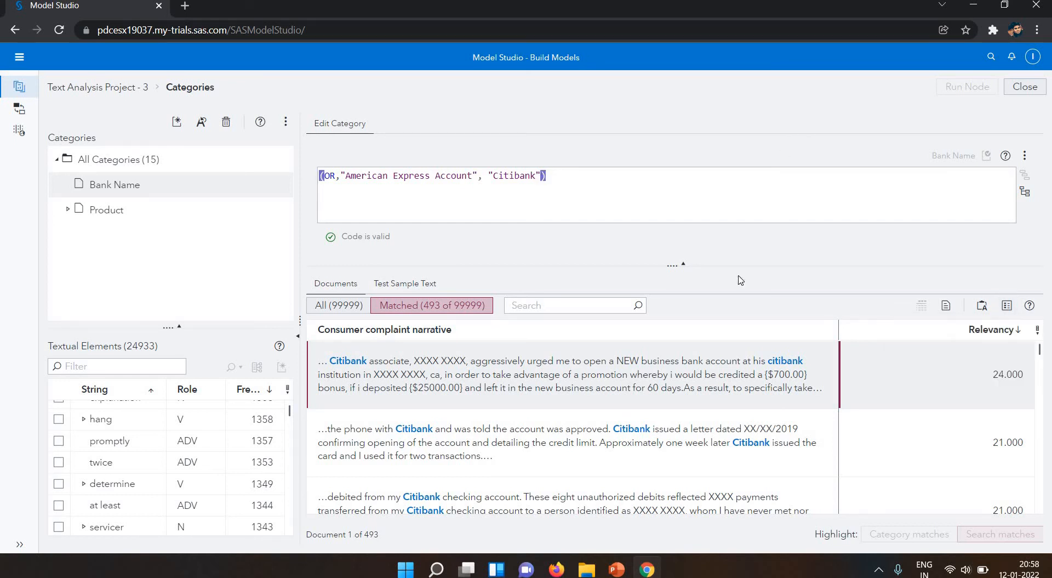
Step: Return to the project pipeline and open the results of the Categories node
{"action": "left_click", "coordinate": [107, 91]}
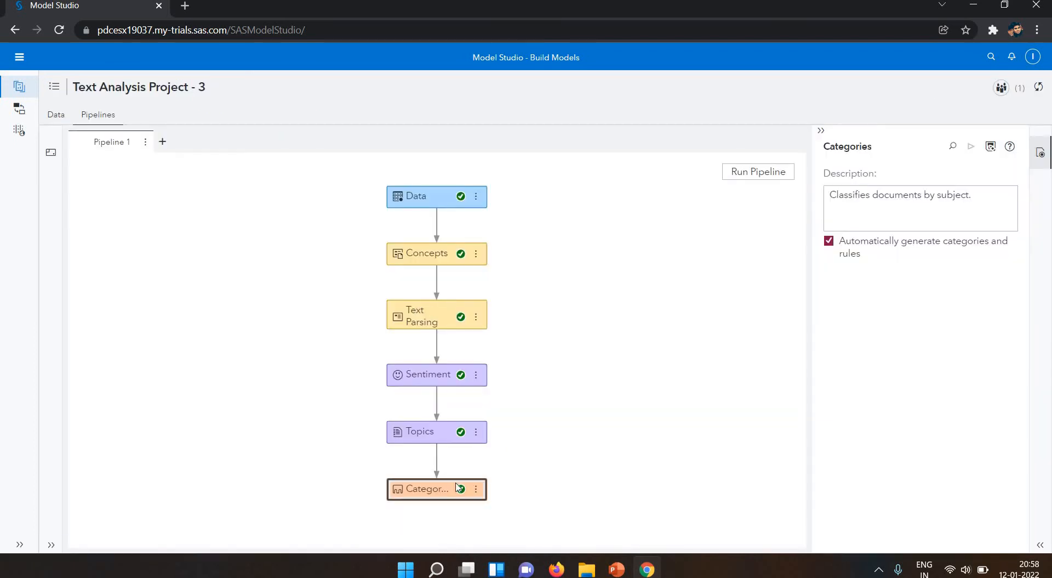
{"action": "left_click", "coordinate": [476, 489]}
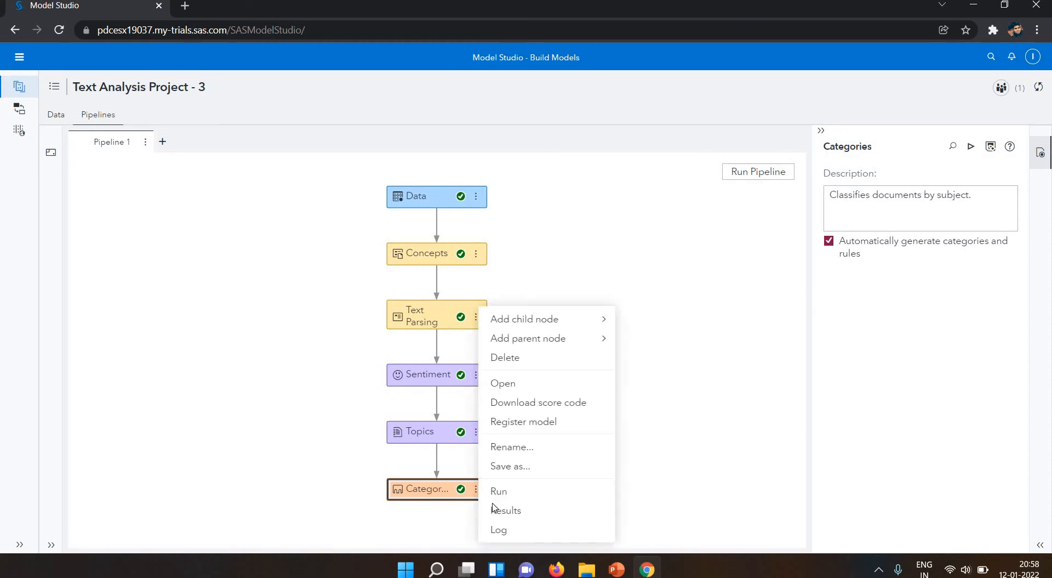
{"action": "left_click", "coordinate": [503, 510]}
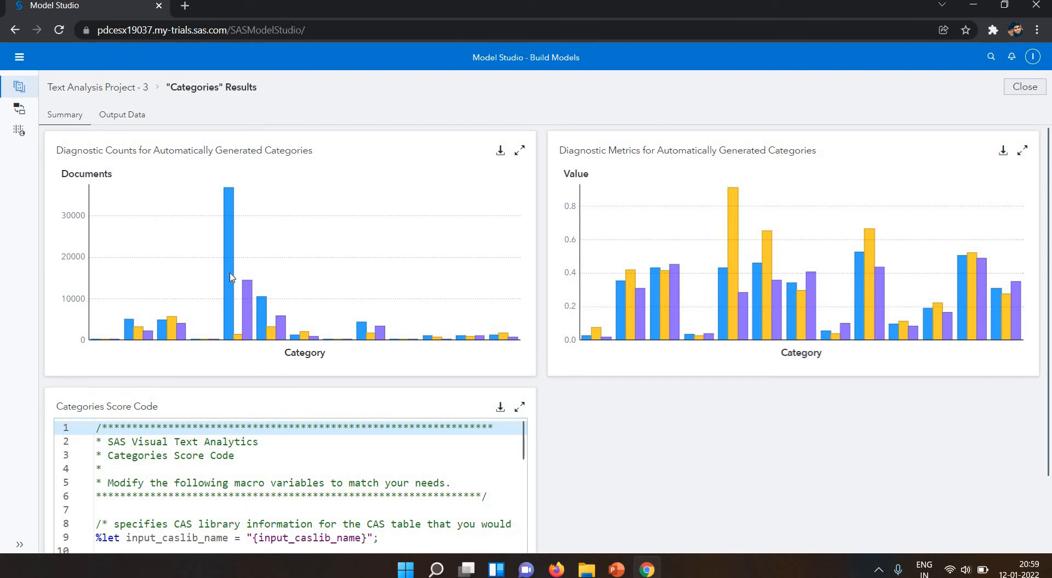
Step: Enlarge the Diagnostic Counts chart and inspect the false negatives bar of the credit reporting category
{"action": "left_click", "coordinate": [520, 152]}
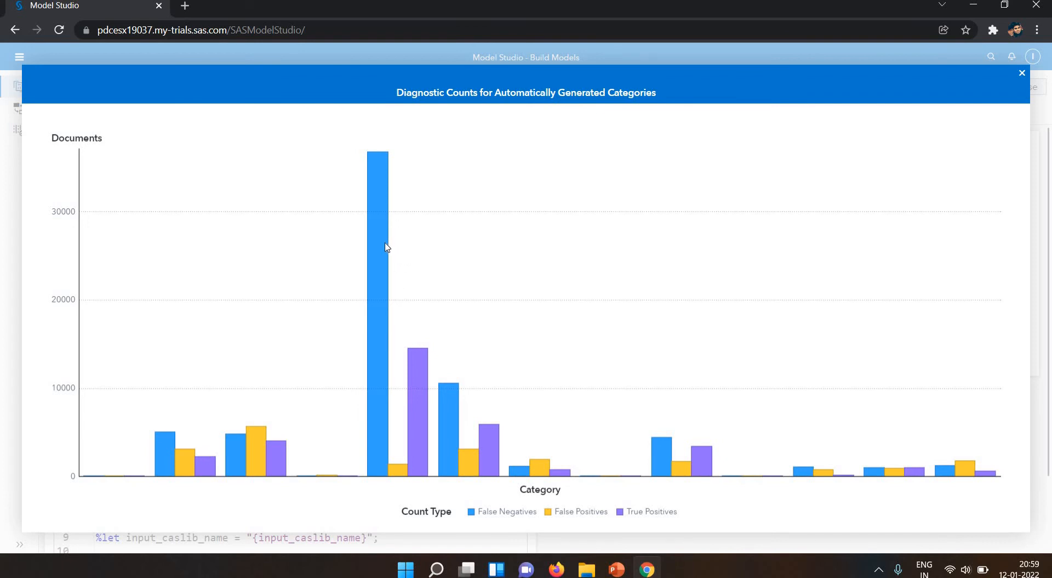
{"action": "mouse_move", "coordinate": [382, 251]}
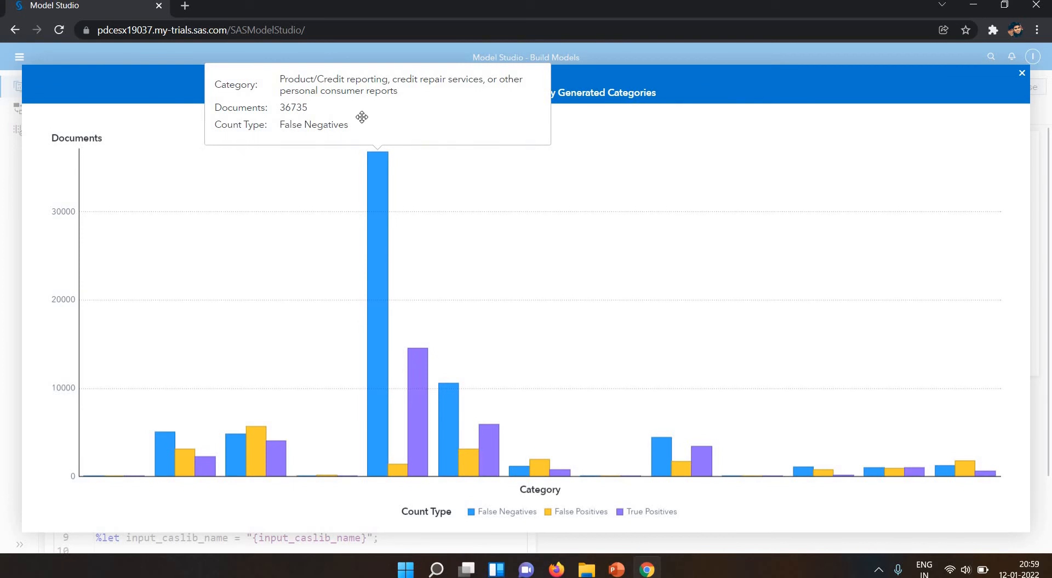
{"action": "mouse_move", "coordinate": [381, 174]}
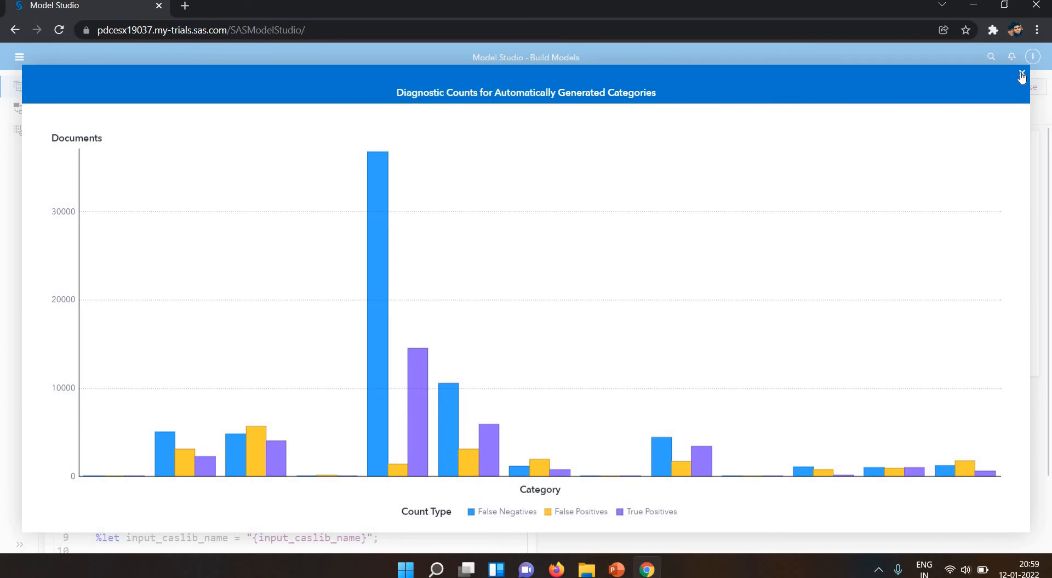
{"action": "key", "text": "Escape"}
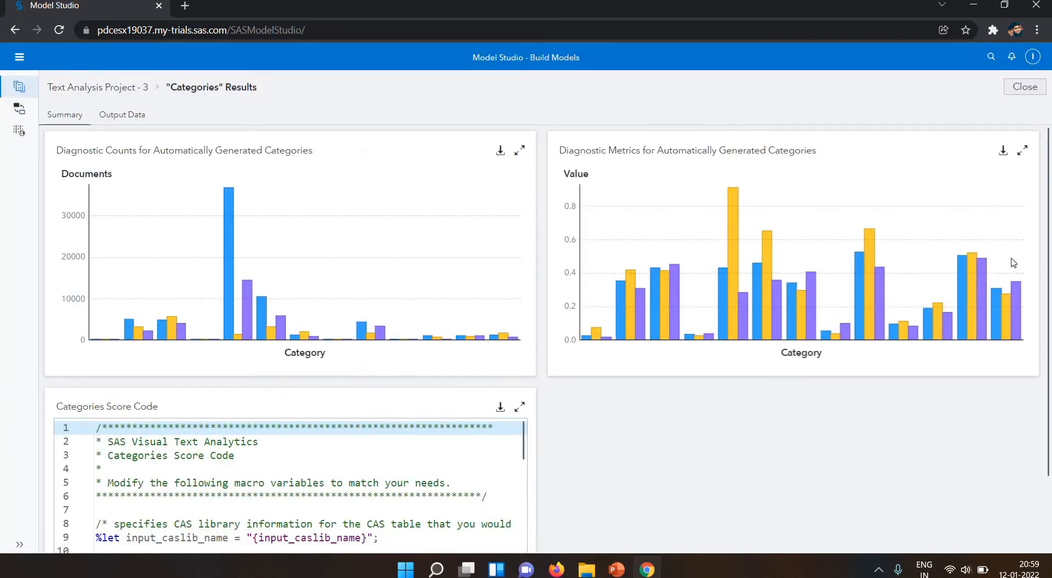
Step: Enlarge the Diagnostic Metrics chart and inspect the precision and recall bars of the Debt collection category
{"action": "left_click", "coordinate": [1024, 154]}
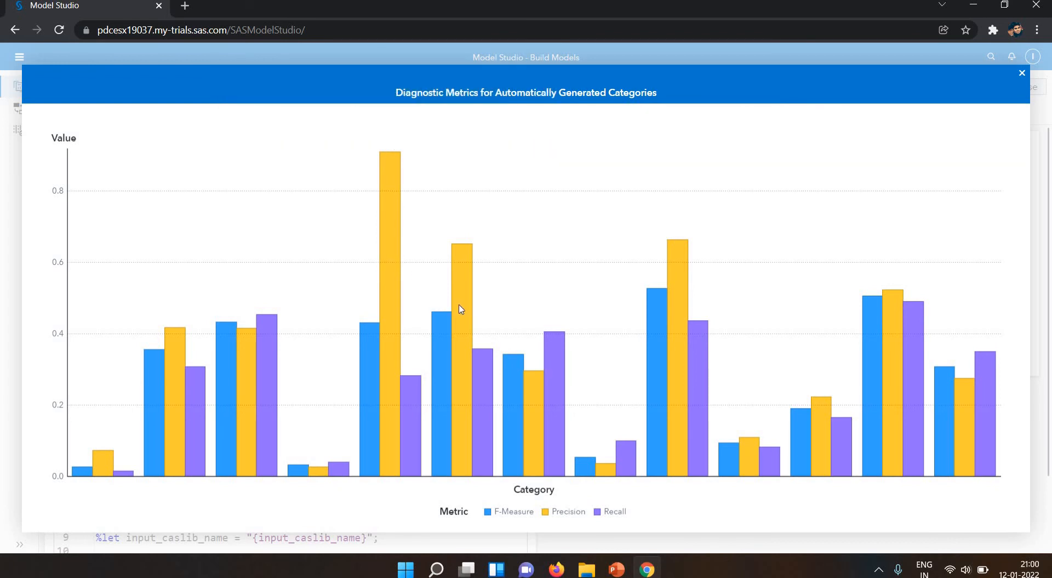
{"action": "mouse_move", "coordinate": [461, 309]}
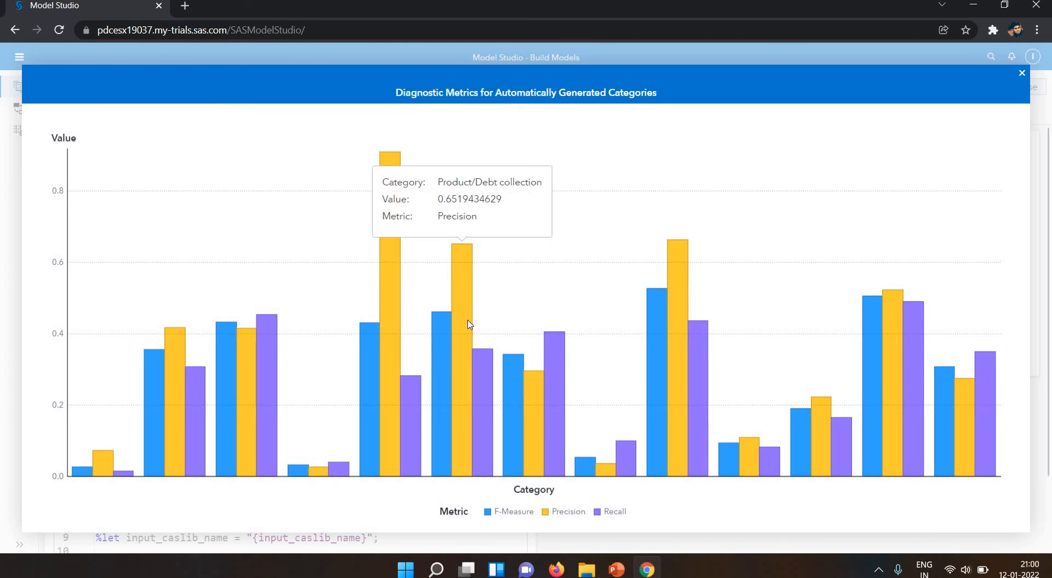
{"action": "mouse_move", "coordinate": [487, 369]}
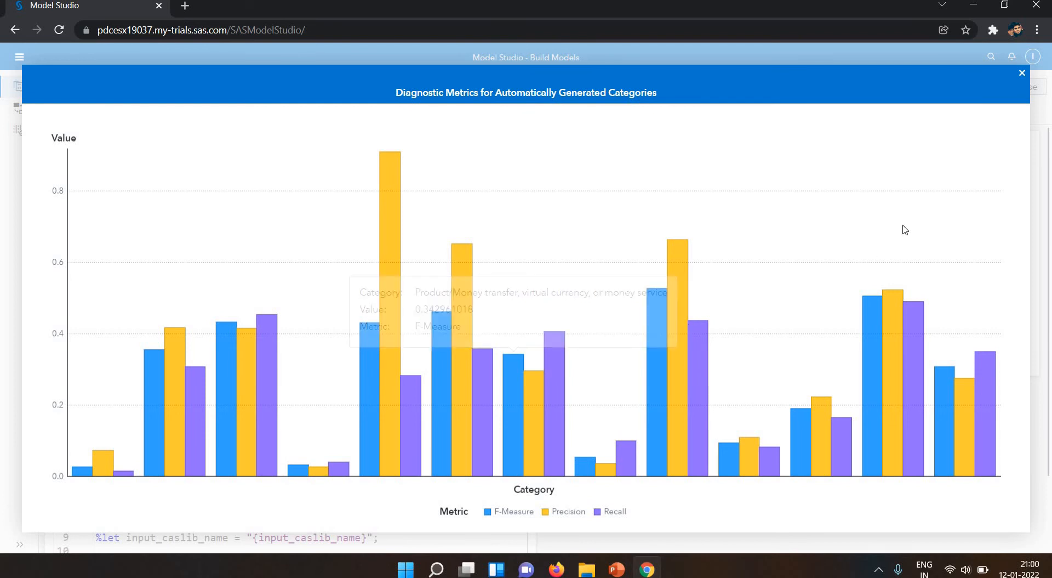
{"action": "left_click", "coordinate": [1022, 75]}
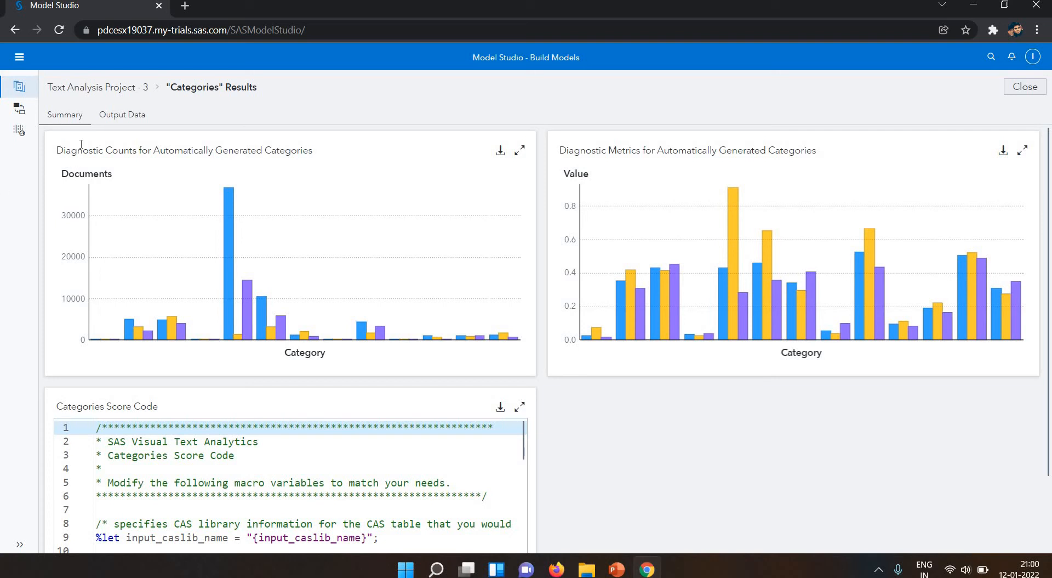
Step: Load the Transactional output table of the Categories results and browse its categorized complaint rows
{"action": "left_click", "coordinate": [131, 116]}
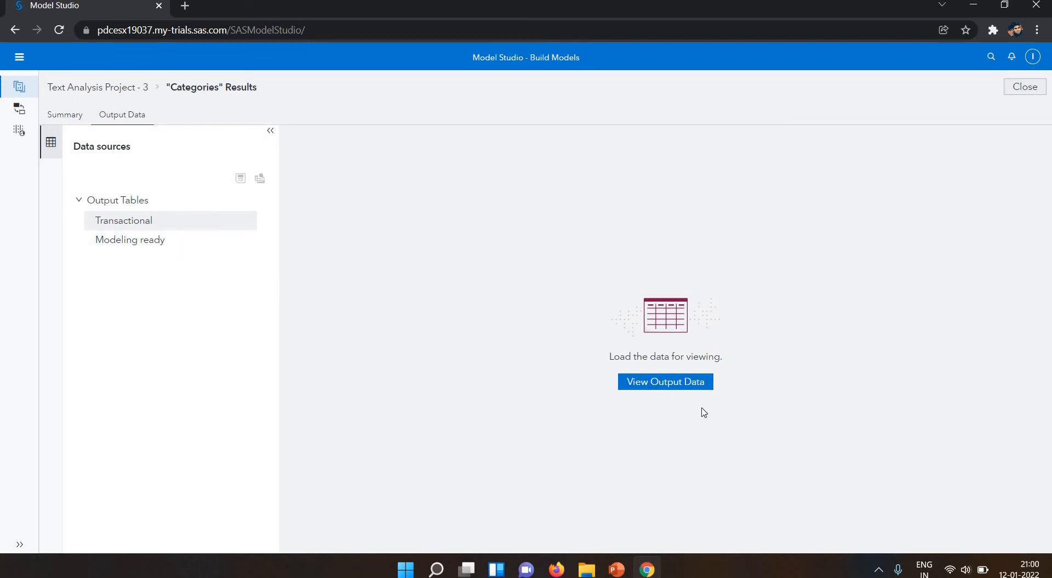
{"action": "left_click", "coordinate": [667, 385]}
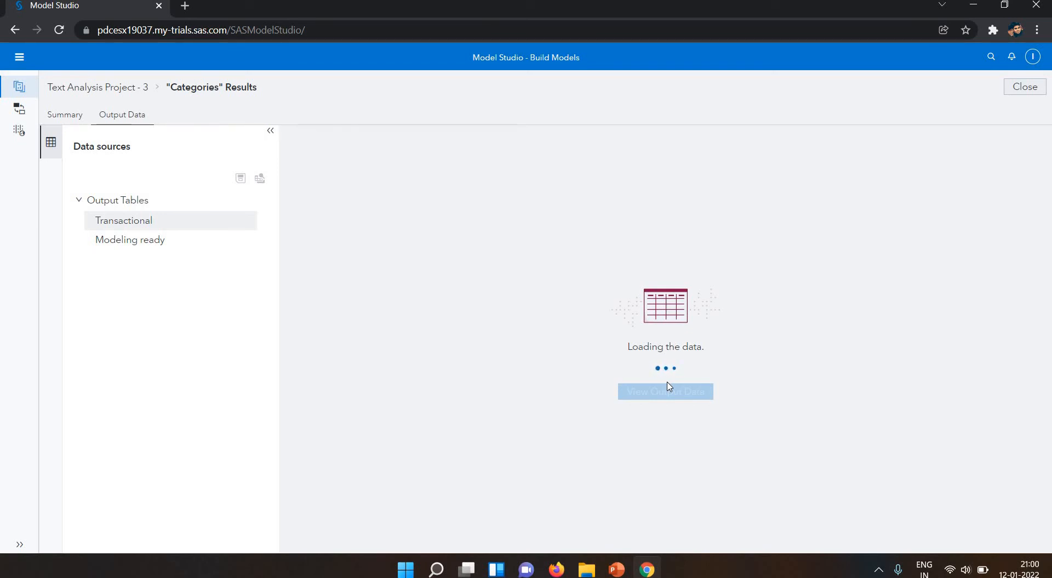
{"action": "left_click", "coordinate": [669, 389]}
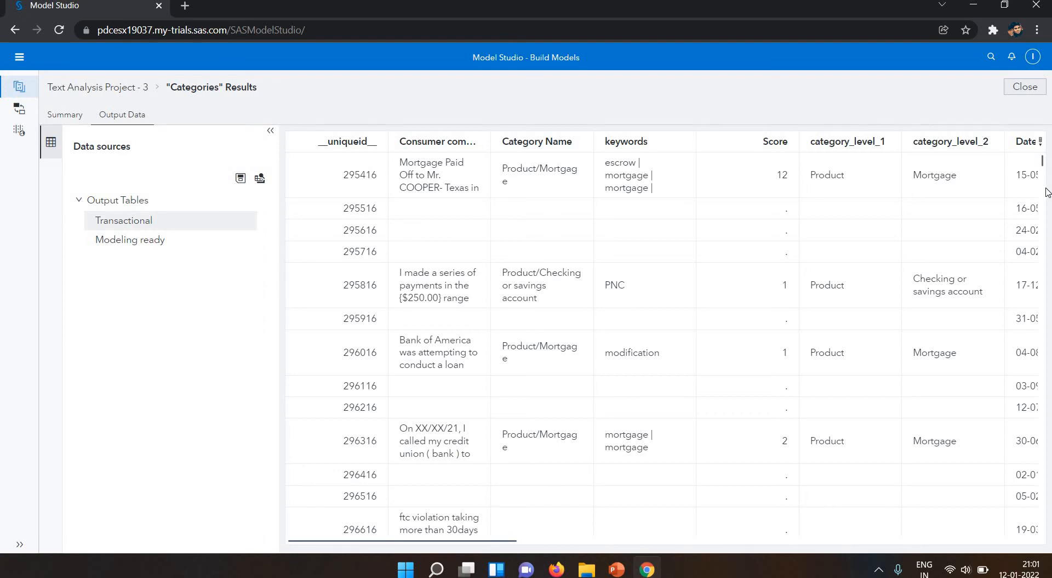
{"action": "left_click_drag", "start_coordinate": [1042, 161], "coordinate": [1043, 187]}
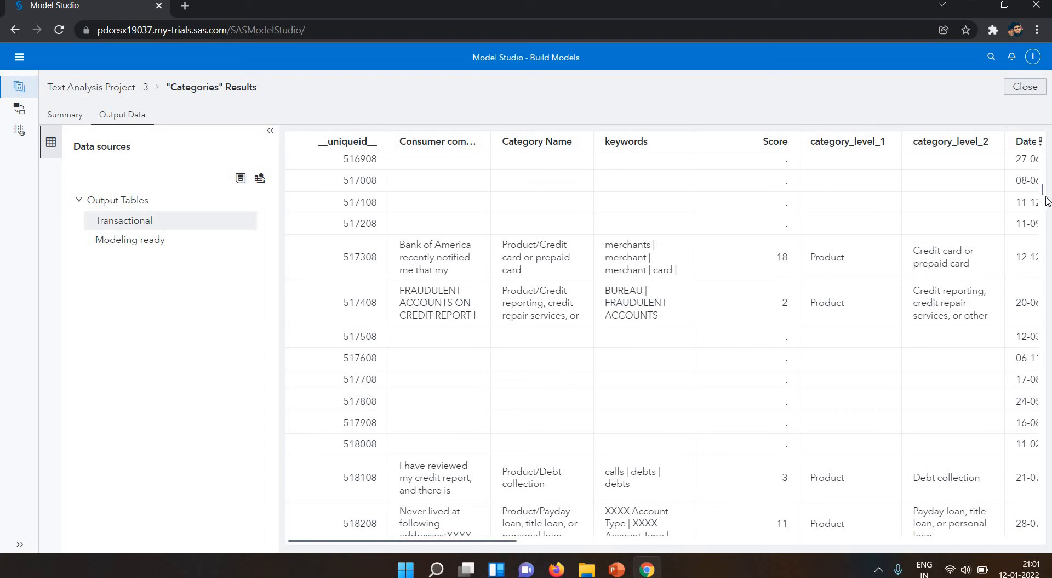
{"action": "left_click_drag", "start_coordinate": [1048, 193], "coordinate": [1048, 192]}
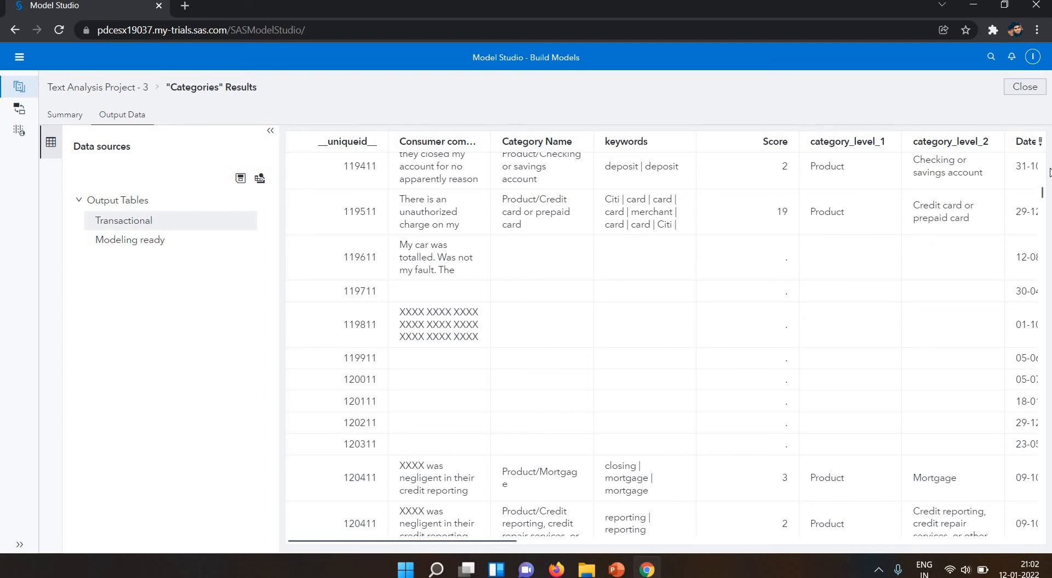
Step: Examine the Transactional table's columns, from category name, keywords and score across to product, issue, company, state and ZIP code
{"action": "left_click_drag", "start_coordinate": [1051, 172], "coordinate": [1051, 146]}
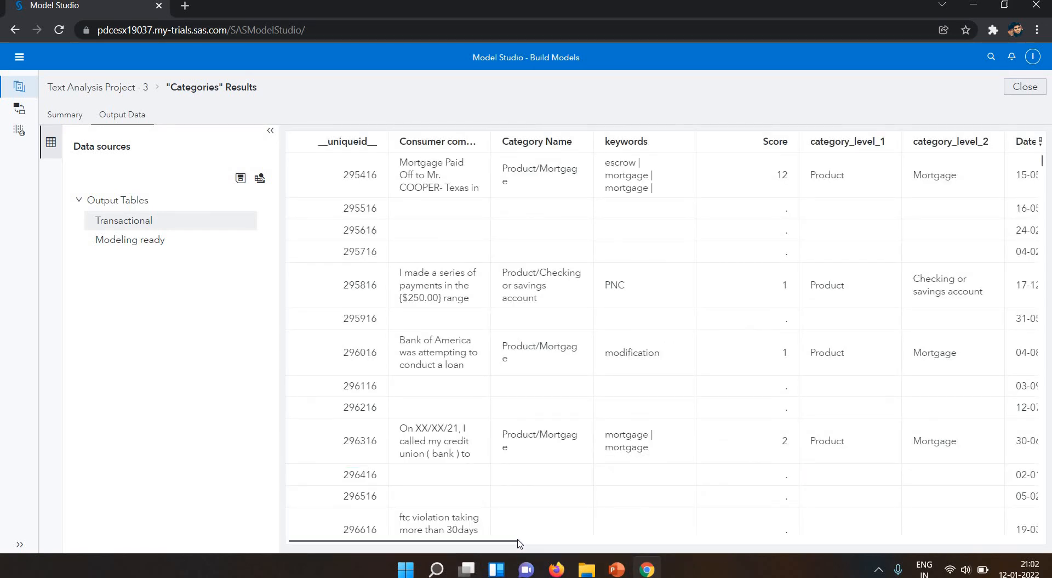
{"action": "left_click_drag", "start_coordinate": [519, 542], "coordinate": [548, 541]}
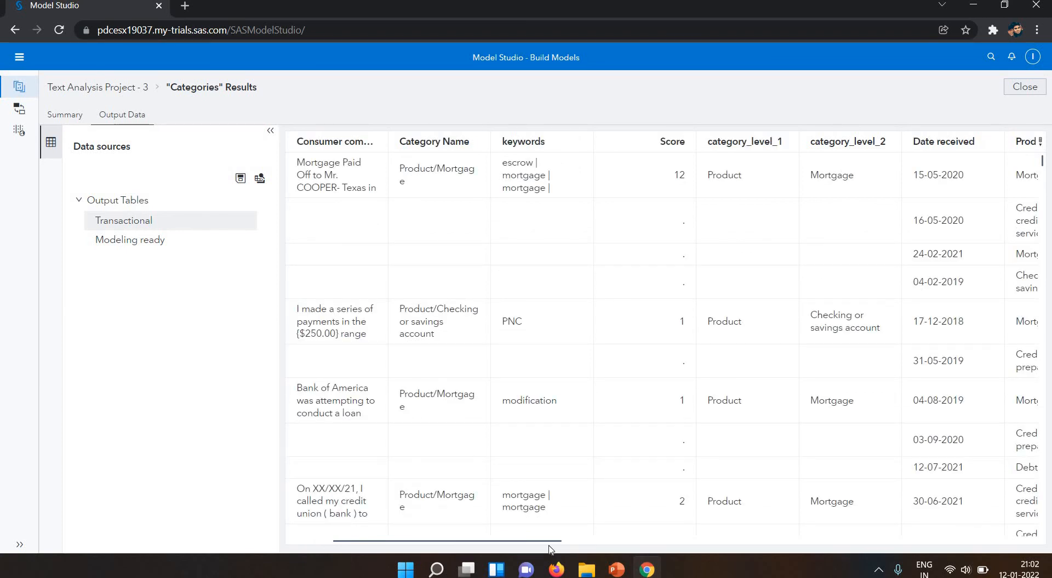
{"action": "left_click_drag", "start_coordinate": [522, 543], "coordinate": [577, 541]}
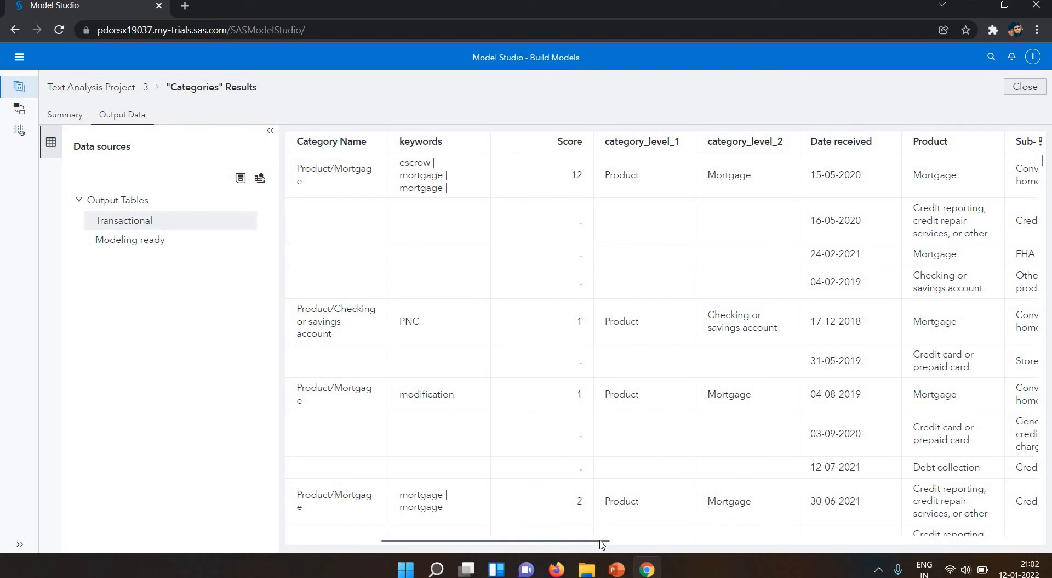
{"action": "left_click", "coordinate": [650, 542]}
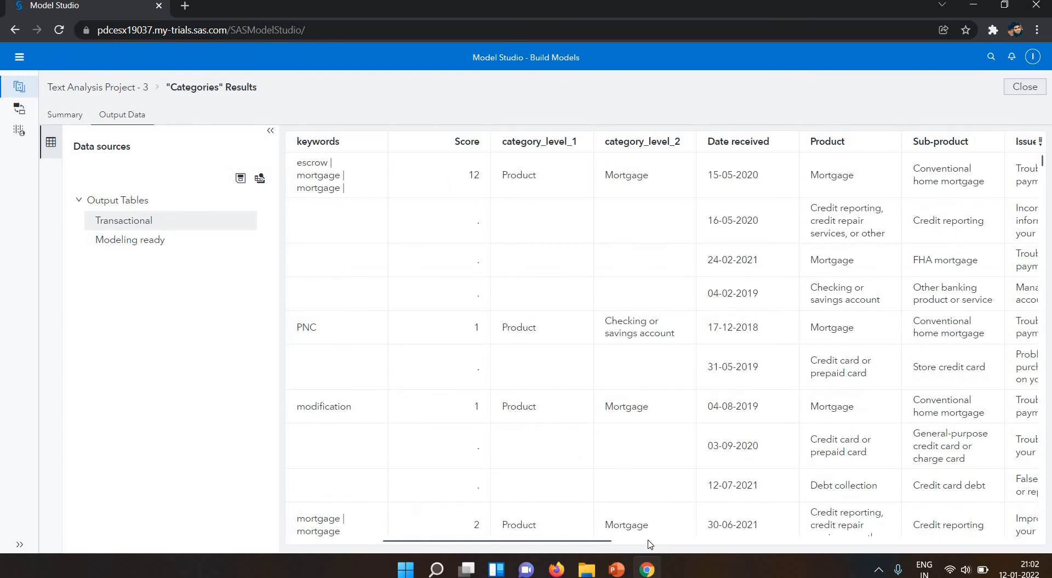
{"action": "left_click_drag", "start_coordinate": [665, 543], "coordinate": [725, 541]}
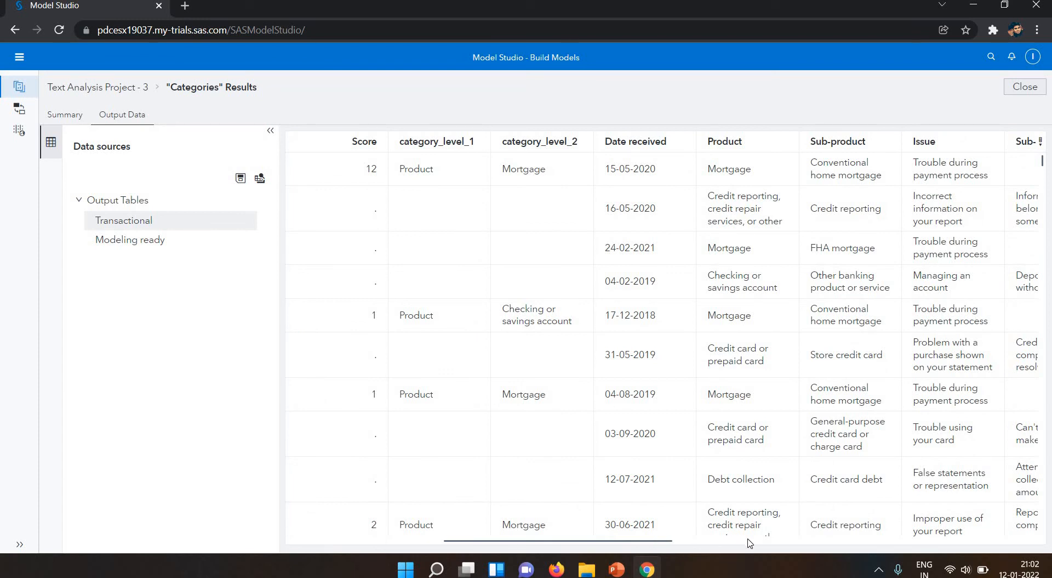
{"action": "left_click_drag", "start_coordinate": [629, 544], "coordinate": [770, 536]}
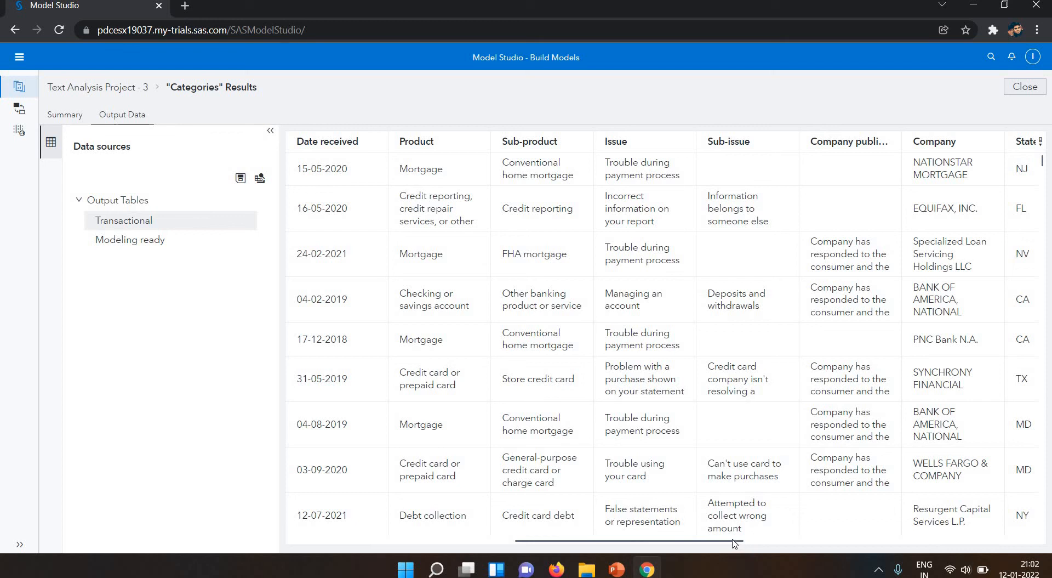
{"action": "left_click_drag", "start_coordinate": [737, 542], "coordinate": [817, 543]}
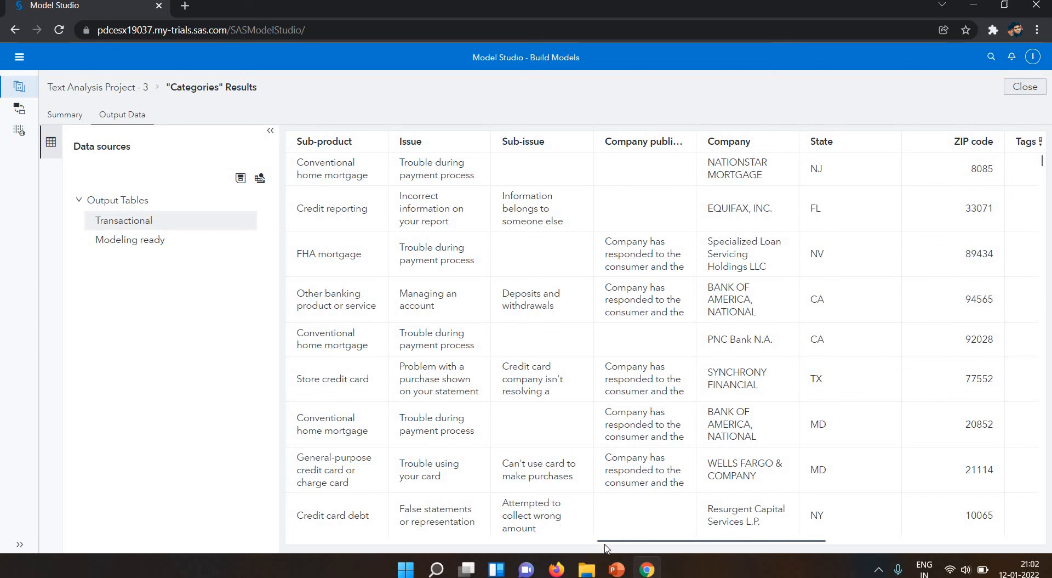
{"action": "left_click_drag", "start_coordinate": [608, 542], "coordinate": [350, 522]}
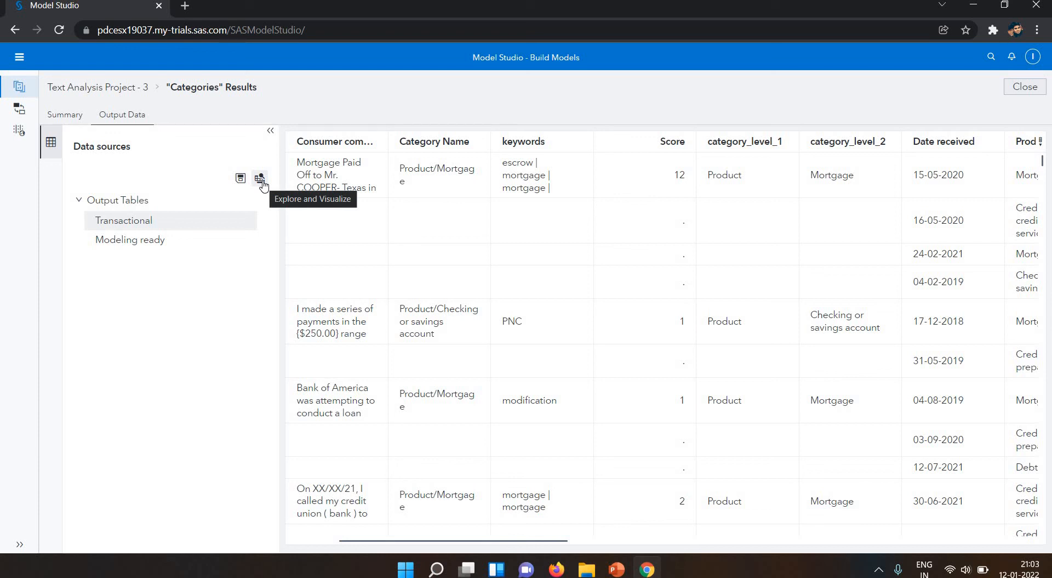
Step: Load the Modeling ready output table and browse across its category indicator columns to the Bank Name column
{"action": "left_click", "coordinate": [167, 248]}
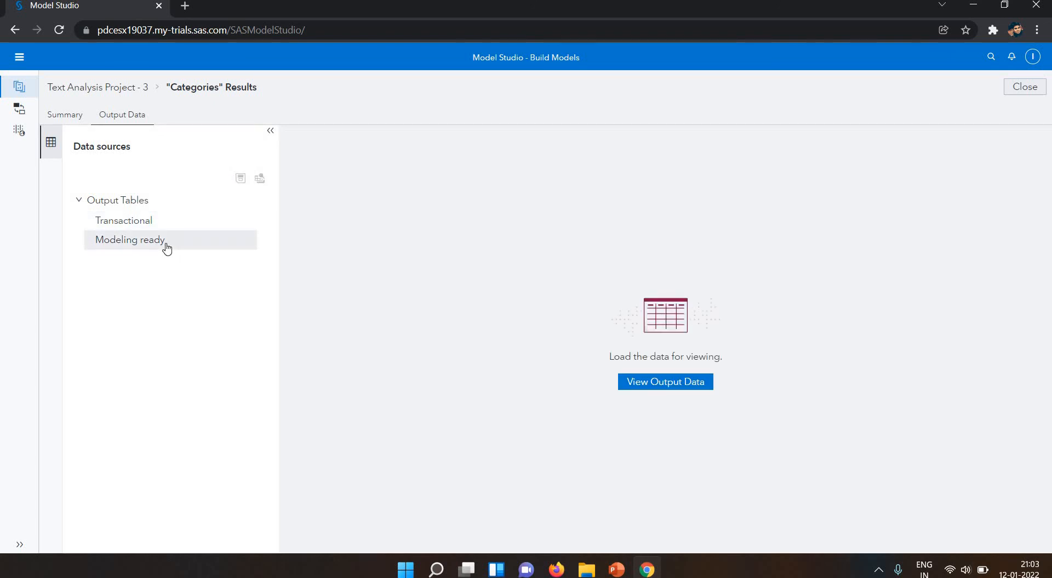
{"action": "left_click", "coordinate": [683, 385]}
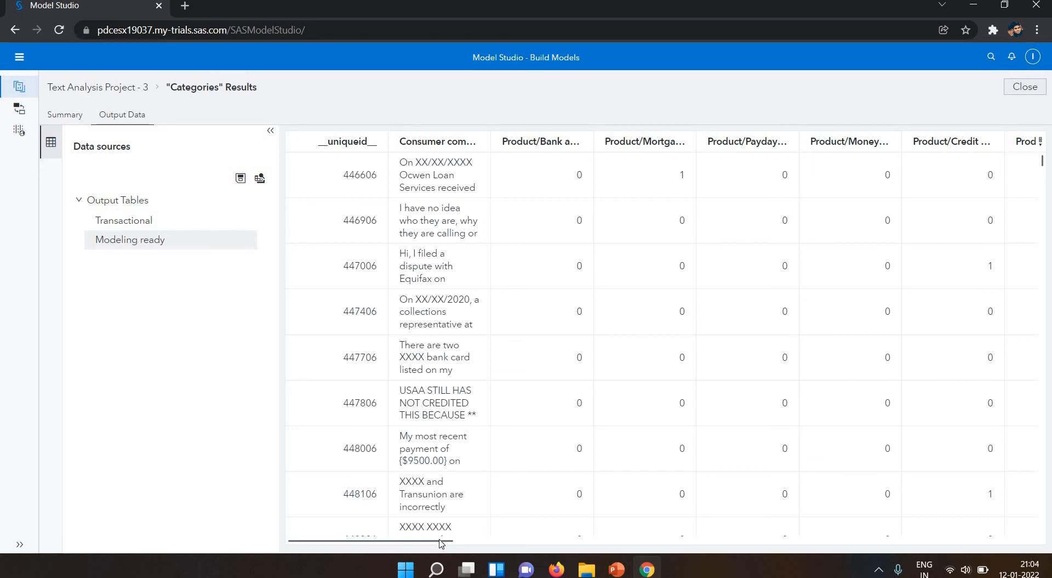
{"action": "left_click_drag", "start_coordinate": [438, 545], "coordinate": [475, 544]}
{"action": "left_click_drag", "start_coordinate": [491, 547], "coordinate": [665, 552]}
{"action": "left_click_drag", "start_coordinate": [727, 544], "coordinate": [730, 546]}
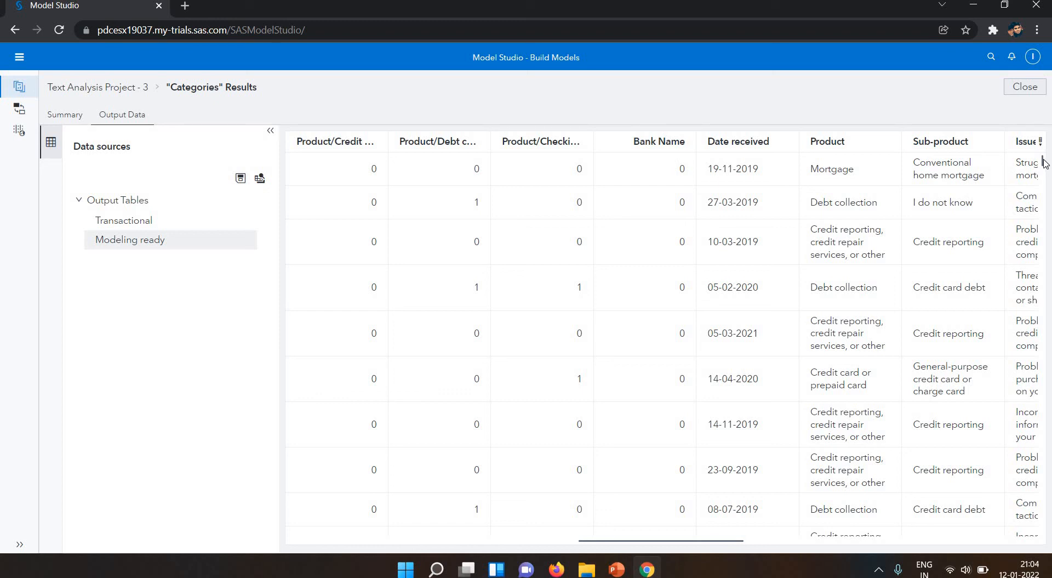
Step: Sort the Modeling ready table by the Bank Name column in descending order
{"action": "scroll", "coordinate": [1048, 183], "scroll_direction": "down", "scroll_amount": 5}
{"action": "left_click", "coordinate": [683, 144]}
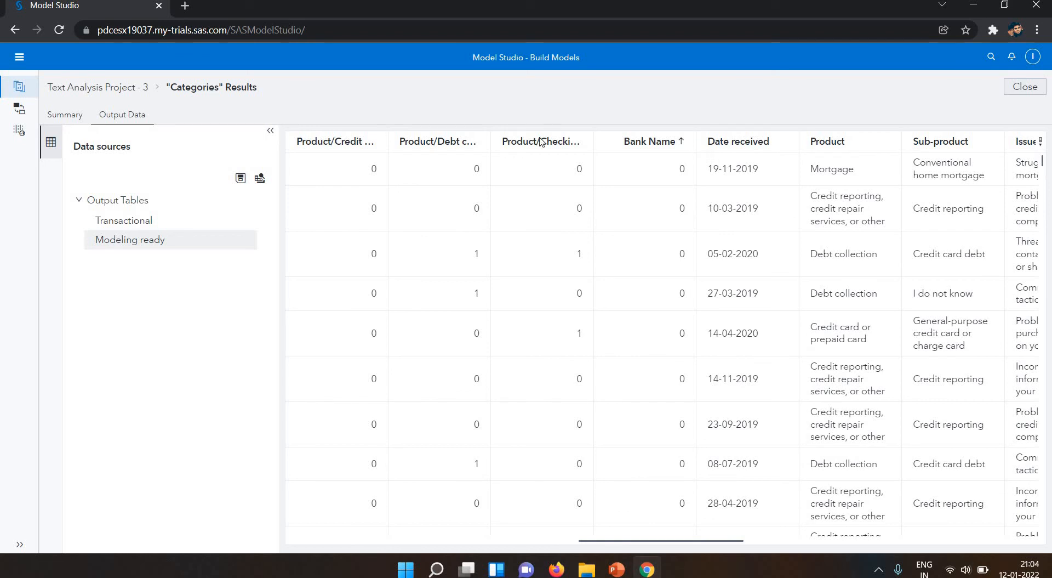
{"action": "left_click", "coordinate": [684, 145]}
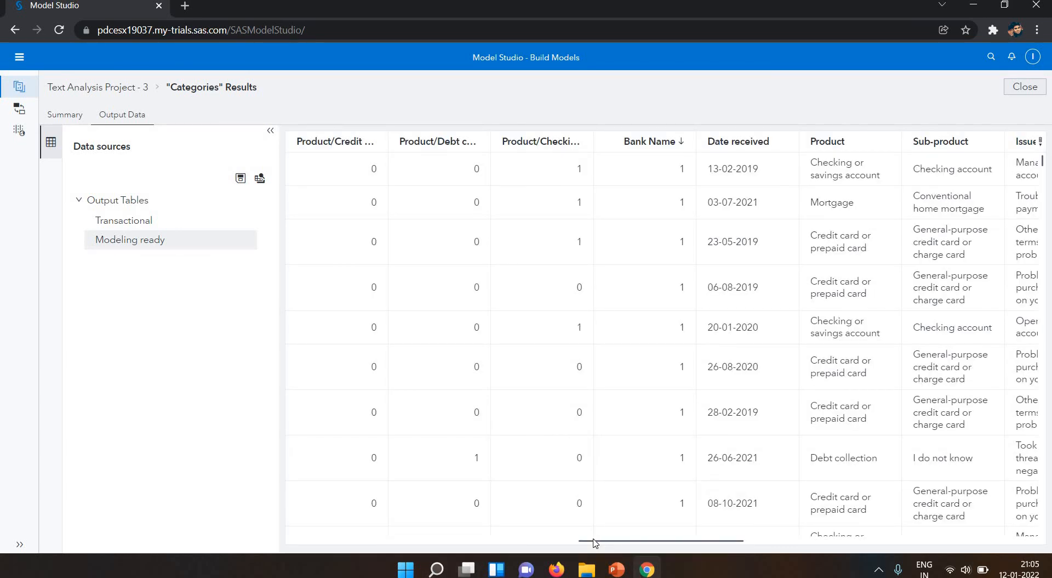
Step: Compare the complaint texts and product category indicators of the rows flagged under Bank Name in the sorted table
{"action": "left_click_drag", "start_coordinate": [594, 543], "coordinate": [549, 542]}
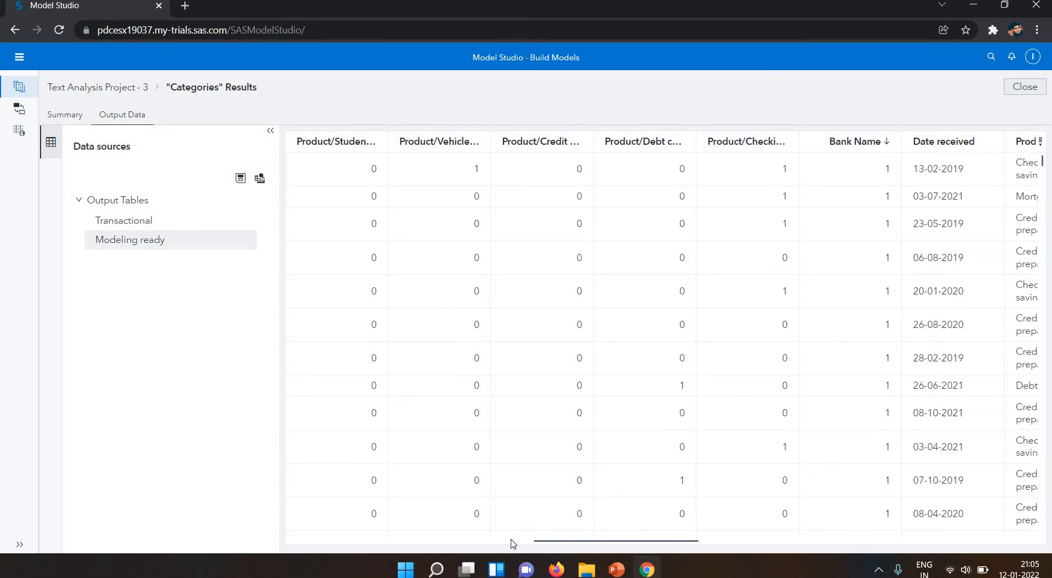
{"action": "scroll", "coordinate": [432, 540], "scroll_direction": "left", "scroll_amount": 7}
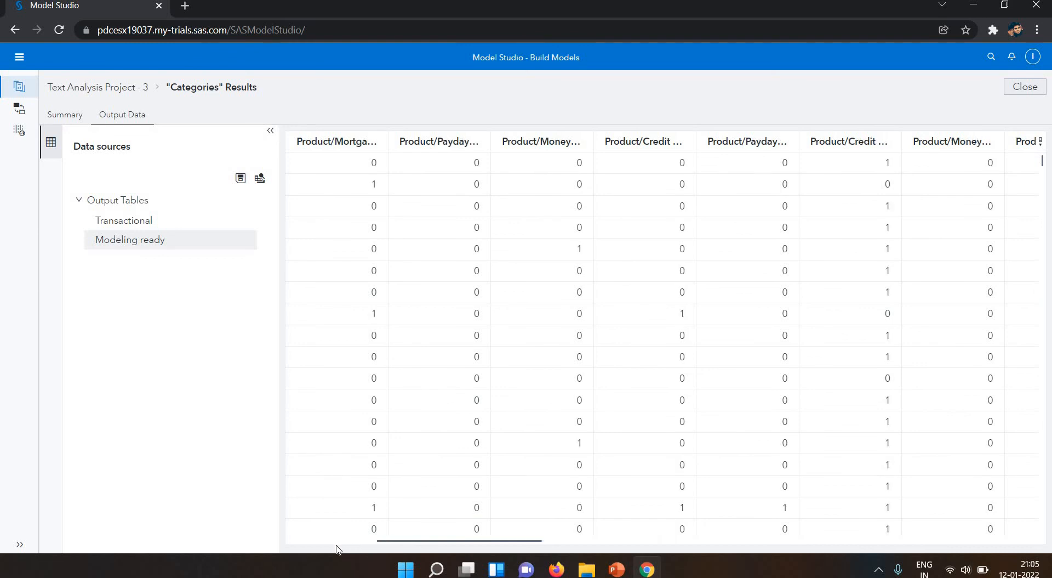
{"action": "scroll", "coordinate": [326, 548], "scroll_direction": "left", "scroll_amount": 3}
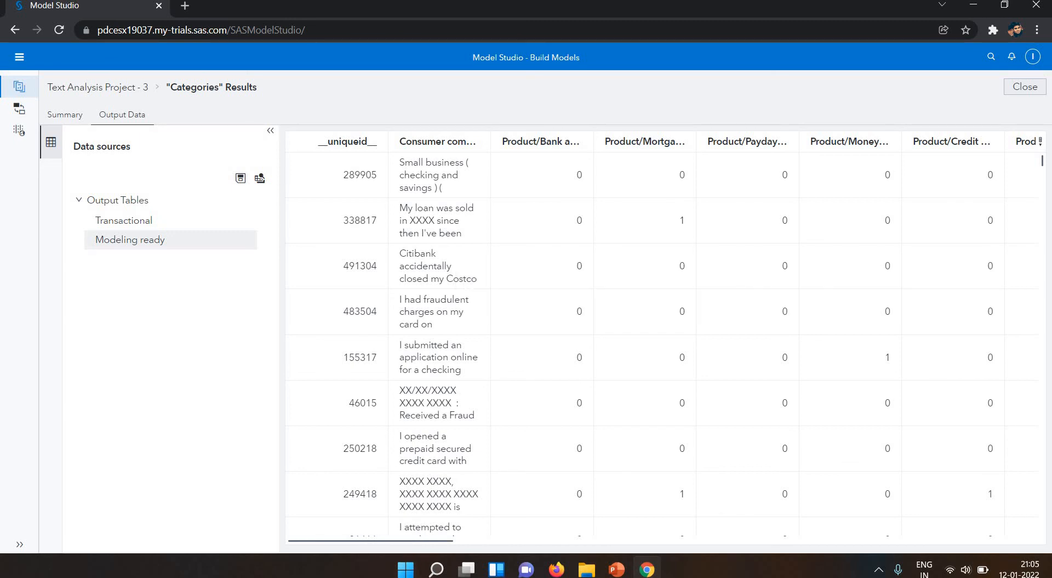
{"action": "left_click_drag", "start_coordinate": [385, 541], "coordinate": [674, 576]}
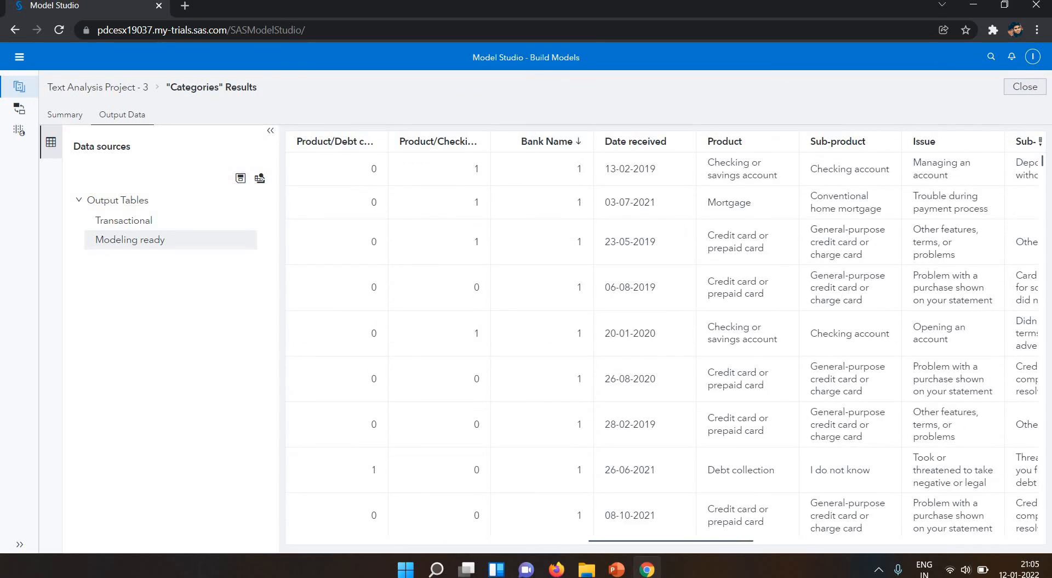
Step: Save the Modeling ready table under its default name to the CASUSER library of cas-shared-default and return to the project pipeline
{"action": "left_click", "coordinate": [240, 178]}
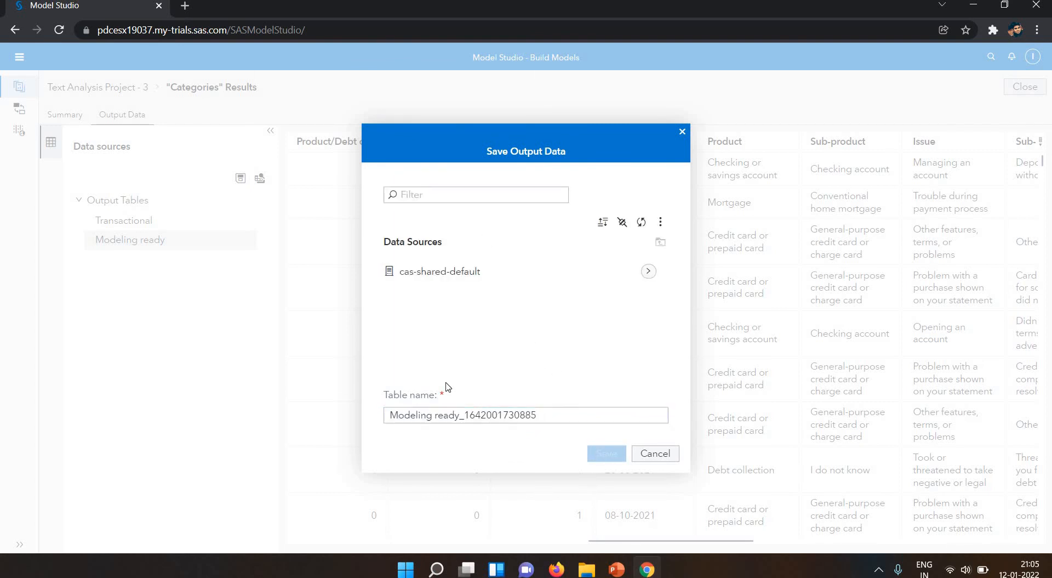
{"action": "left_click", "coordinate": [463, 275]}
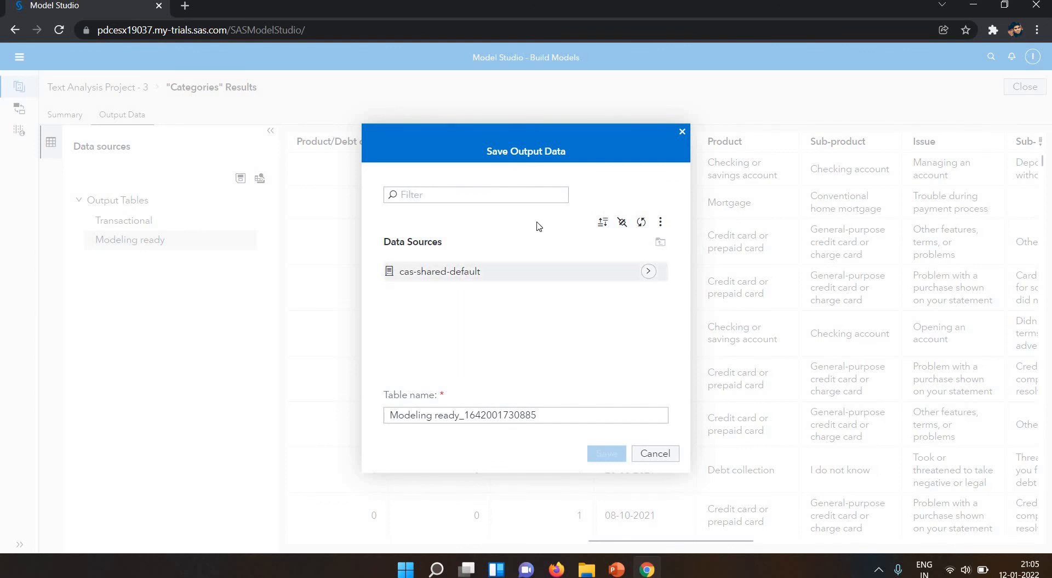
{"action": "left_click", "coordinate": [650, 272]}
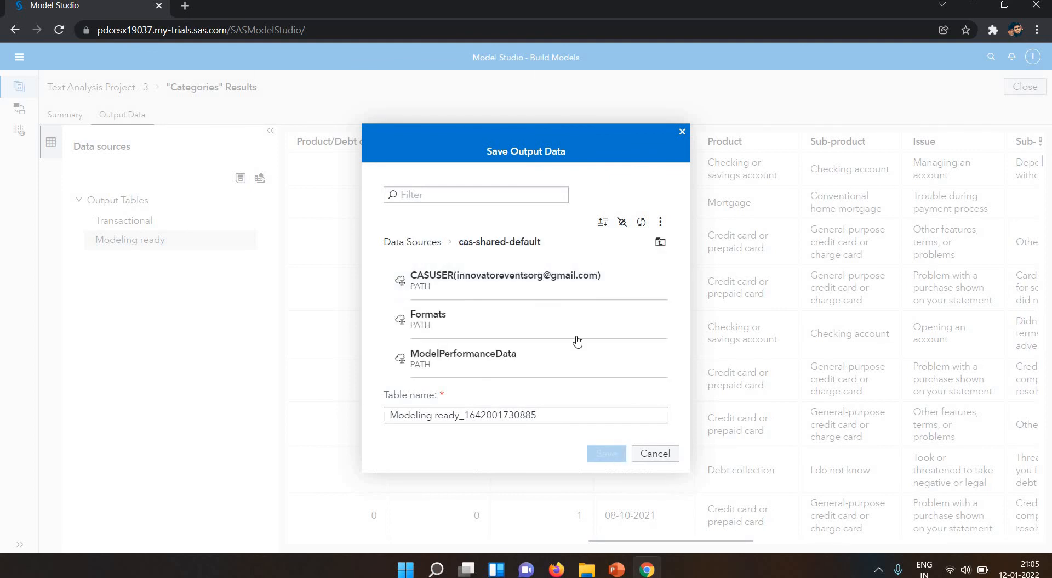
{"action": "left_click", "coordinate": [579, 280]}
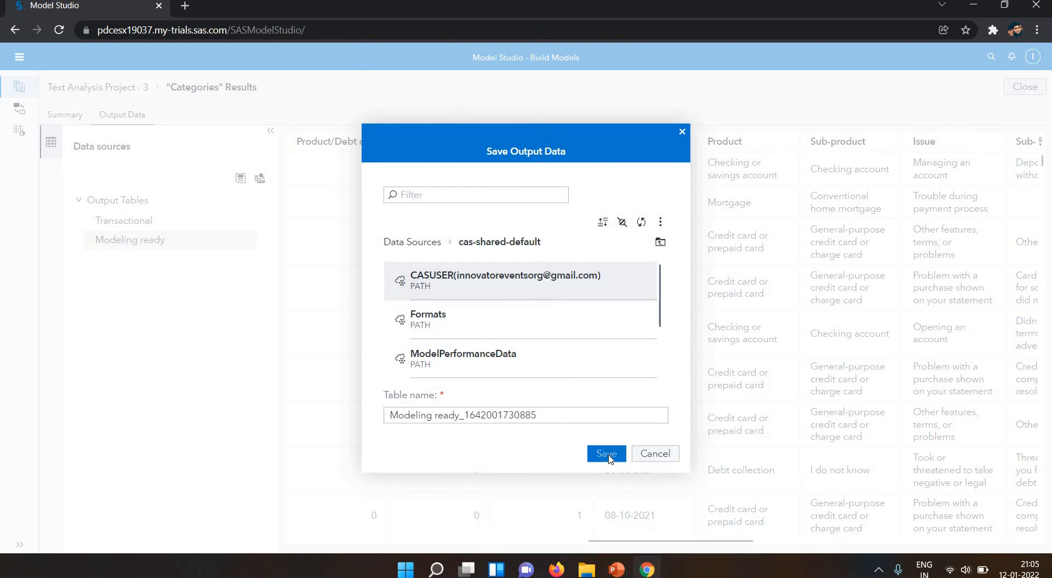
{"action": "left_click", "coordinate": [607, 453]}
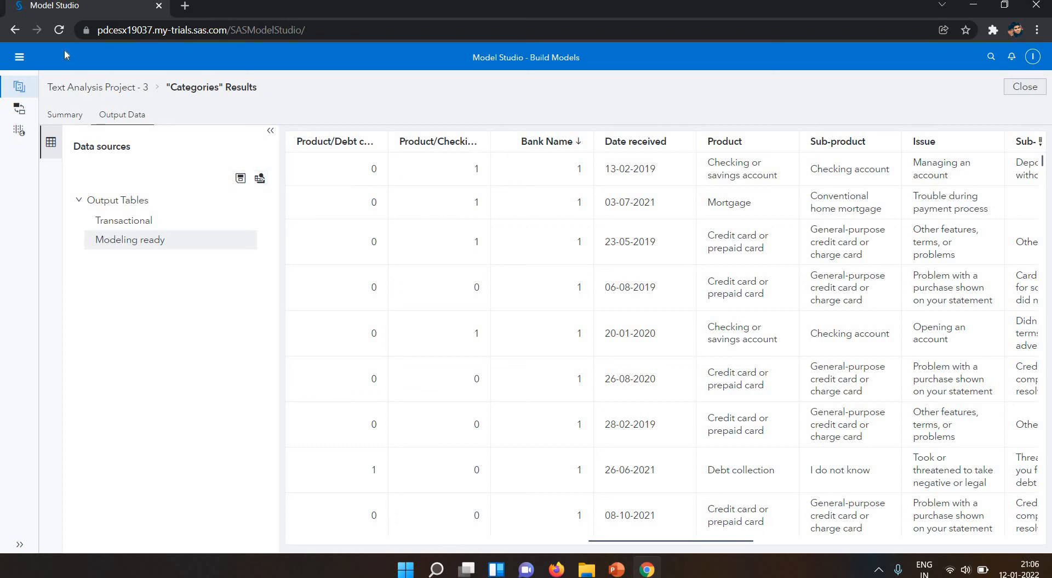
{"action": "left_click", "coordinate": [87, 93]}
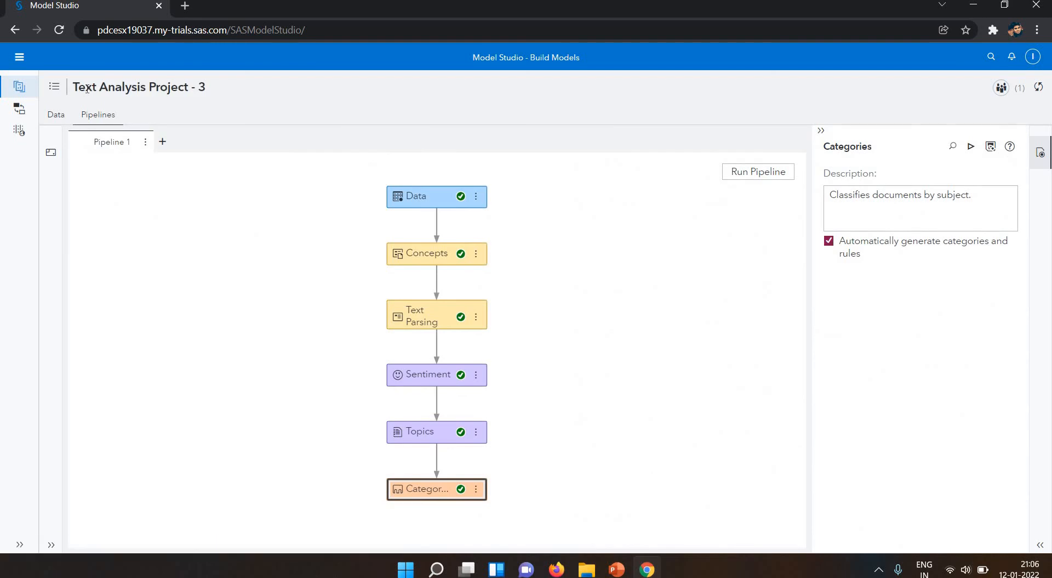